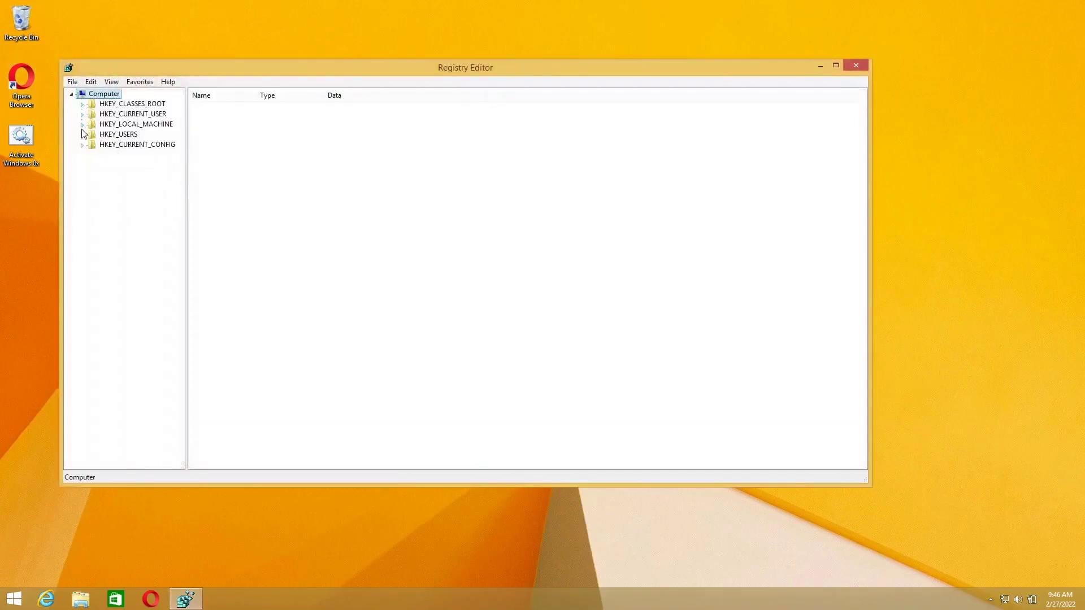
# - Expand HKEY_CURRENT_CONFIG and delete all of the subkeys beneath it
pyautogui.click(82, 145)
pyautogui.click(105, 155)
pyautogui.click(92, 155)
pyautogui.click(118, 165)
pyautogui.click(116, 156)
pyautogui.press('Delete')
pyautogui.press('Return')
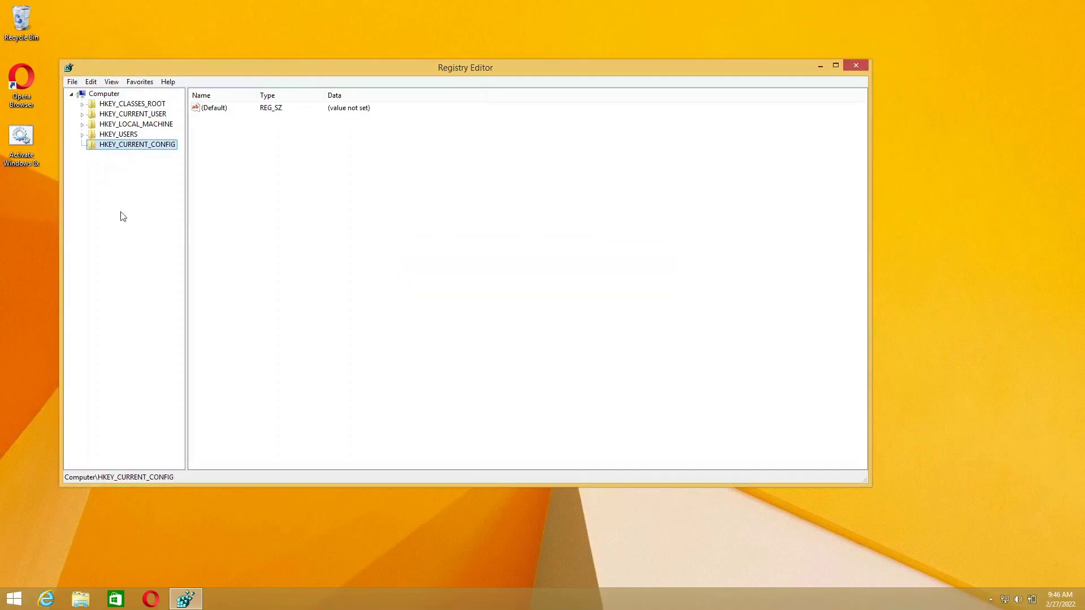
# - Expand HKEY_USERS and try to delete its .DEFAULT key
pyautogui.click(83, 136)
pyautogui.click(118, 145)
pyautogui.press('Delete')
pyautogui.press('Return')
pyautogui.press('Return')
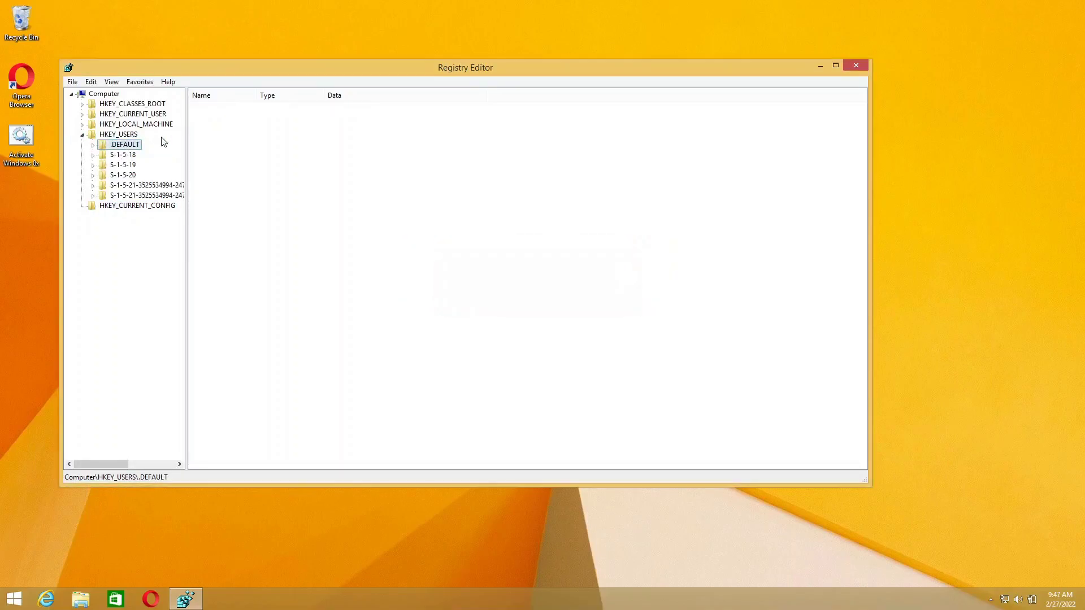
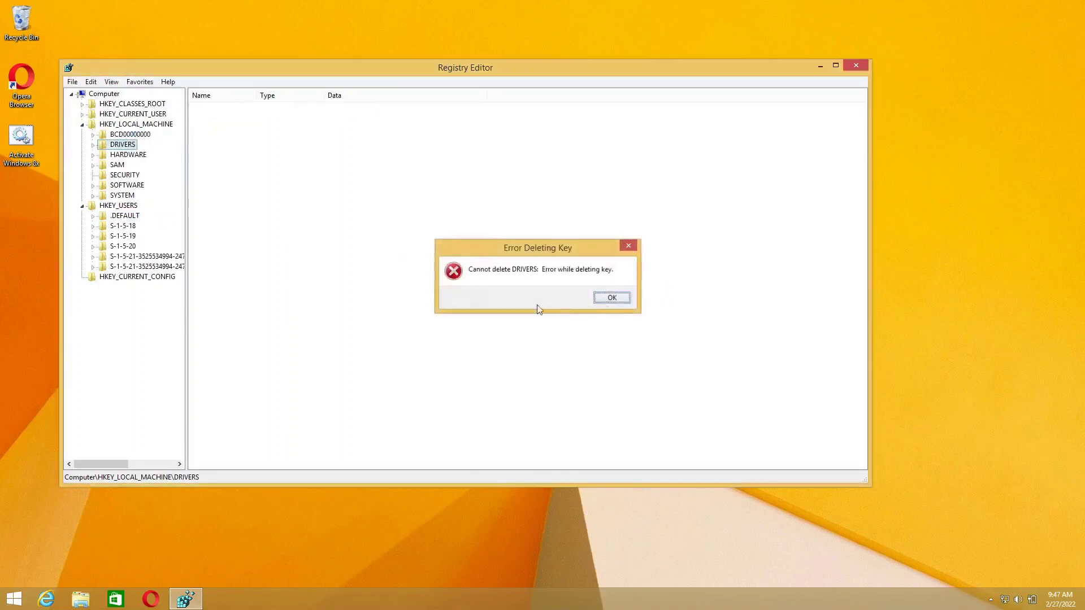
# - Dismiss the DRIVERS deletion error and try twice to delete the HARDWARE key under HKEY_LOCAL_MACHINE
pyautogui.click(621, 298)
pyautogui.click(128, 155)
pyautogui.press('Delete')
pyautogui.press('Return')
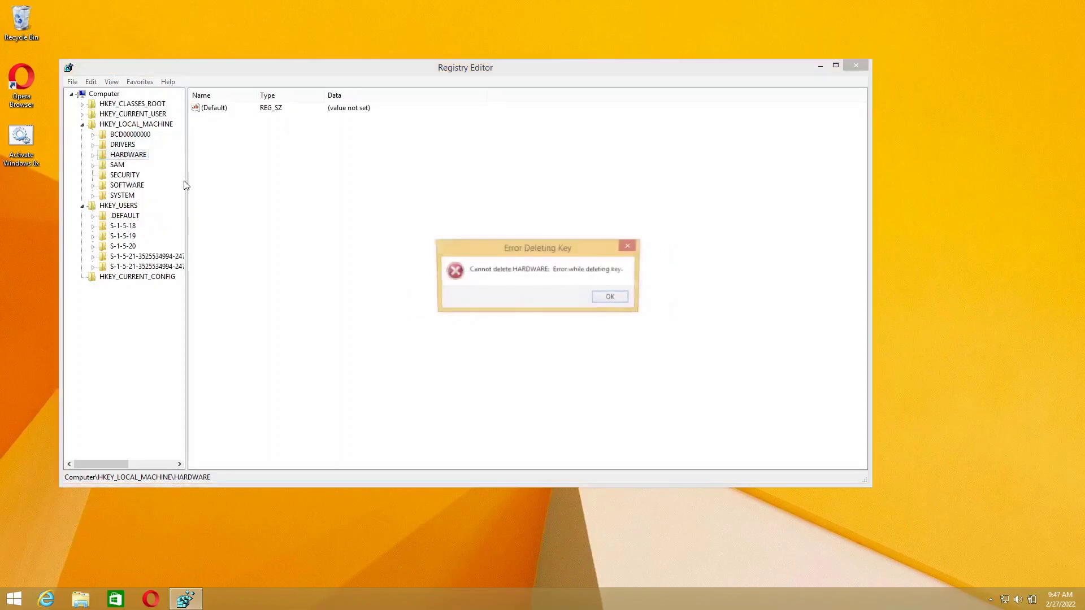
pyautogui.press('Return')
pyautogui.press('Delete')
pyautogui.click(131, 185)
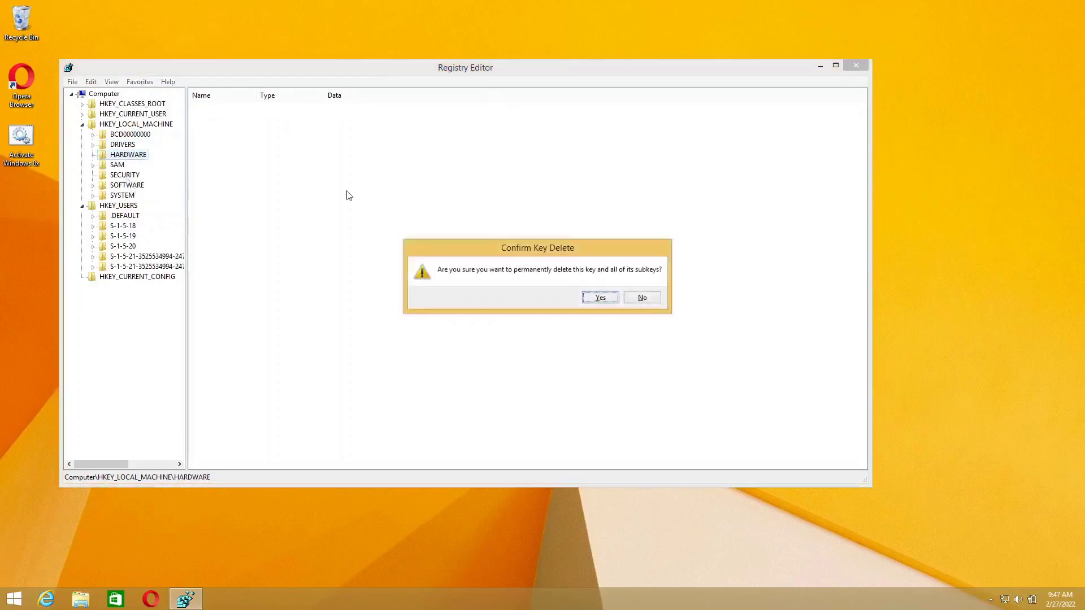
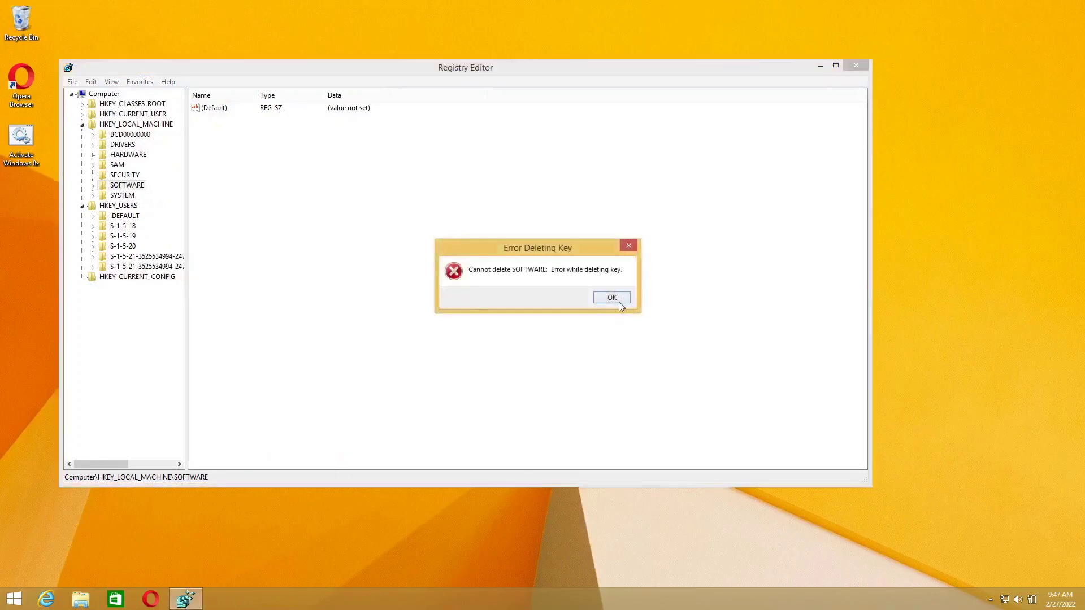
# - Delete the subkeys listed before Software under HKEY_CURRENT_USER and try to delete the Software key as well
pyautogui.click(612, 297)
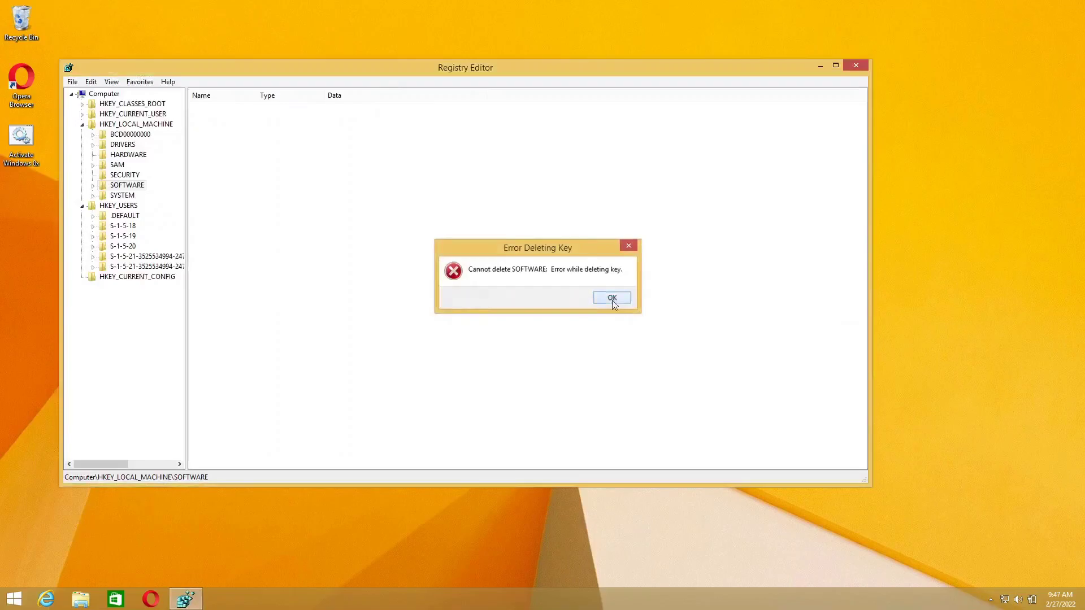
pyautogui.click(83, 114)
pyautogui.click(112, 126)
pyautogui.press('Delete')
pyautogui.press('Return')
pyautogui.press('Delete')
pyautogui.press('Return')
pyautogui.press('Delete')
pyautogui.press('Return')
pyautogui.press('Delete')
pyautogui.press('Return')
pyautogui.press('Delete')
pyautogui.press('Return')
pyautogui.press('Delete')
pyautogui.press('Return')
pyautogui.press('Delete')
pyautogui.press('Return')
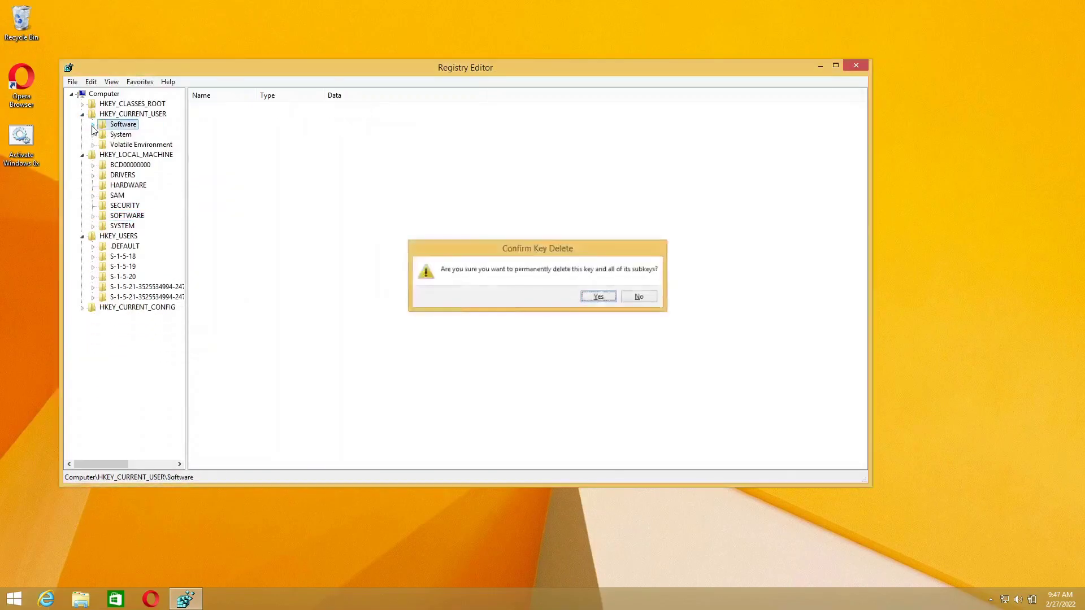
# - Delete the System and Volatile Environment keys under HKEY_CURRENT_USER and the subkeys of Software other than Classes and Microsoft
pyautogui.press('Return')
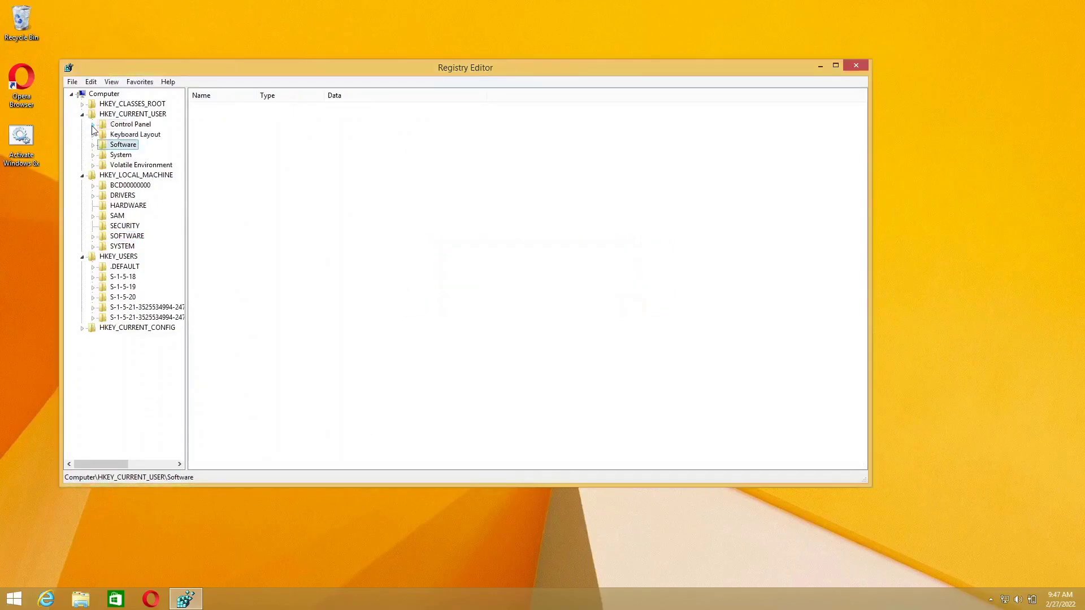
pyautogui.press('Right')
pyautogui.press('Down')
pyautogui.press('Down')
pyautogui.press('Delete')
pyautogui.press('Return')
pyautogui.press('Return')
pyautogui.press('Down')
pyautogui.press('Down')
pyautogui.press('Delete')
pyautogui.press('Return')
pyautogui.press('Delete')
pyautogui.press('Return')
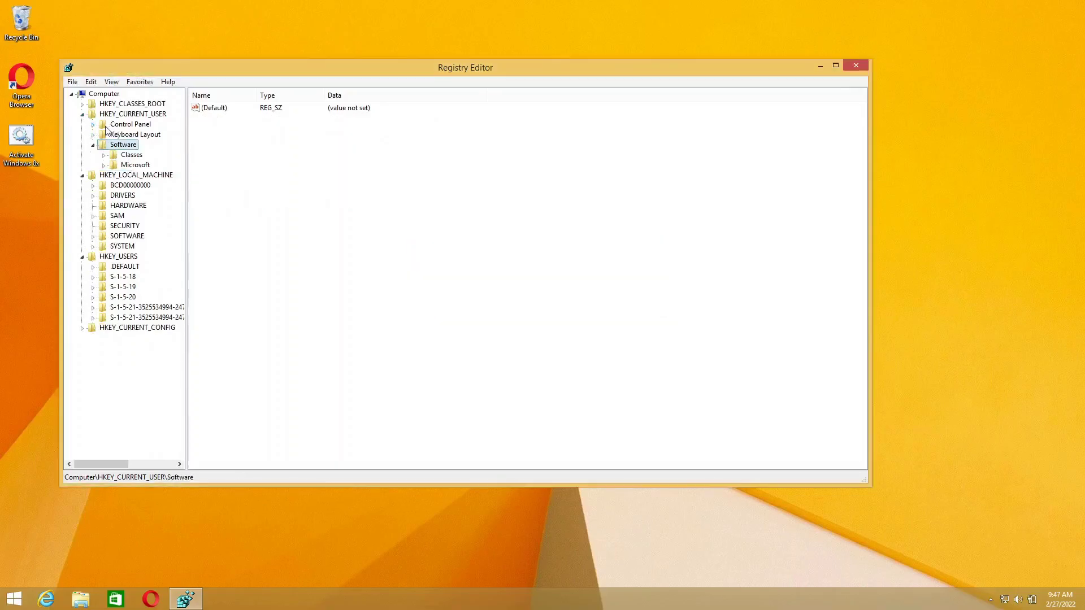
# - Examine the subkeys of Control Panel and the Keyboard Layout key under HKEY_CURRENT_USER
pyautogui.click(93, 126)
pyautogui.click(115, 137)
pyautogui.click(113, 145)
pyautogui.click(103, 135)
pyautogui.click(104, 135)
pyautogui.click(93, 124)
# - Expand HKEY_CLASSES_ROOT and try to delete its * and .jnt keys
pyautogui.click(82, 105)
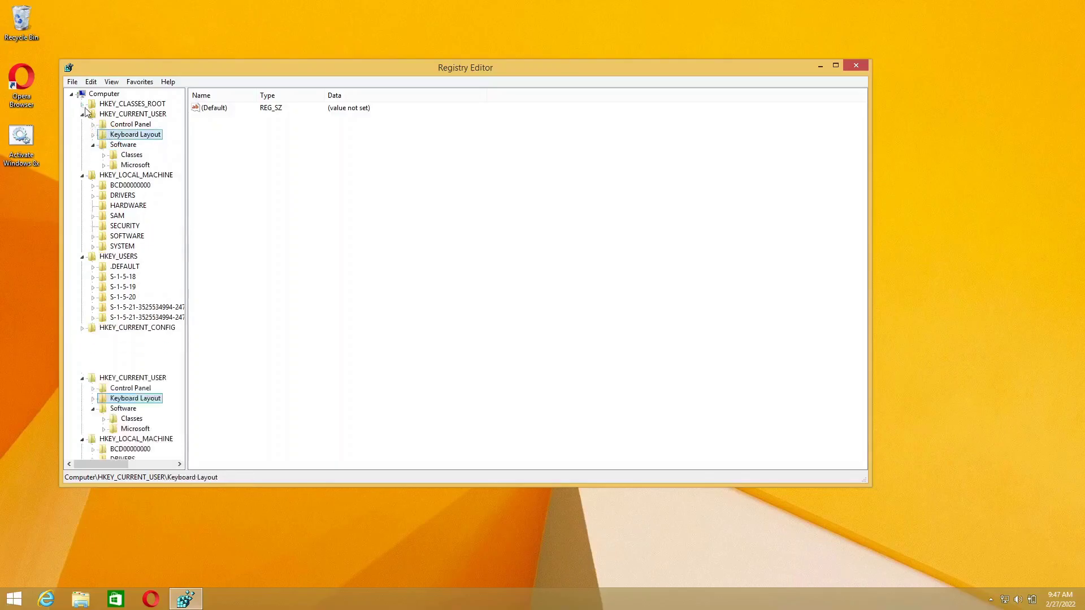
pyautogui.click(102, 127)
pyautogui.click(111, 106)
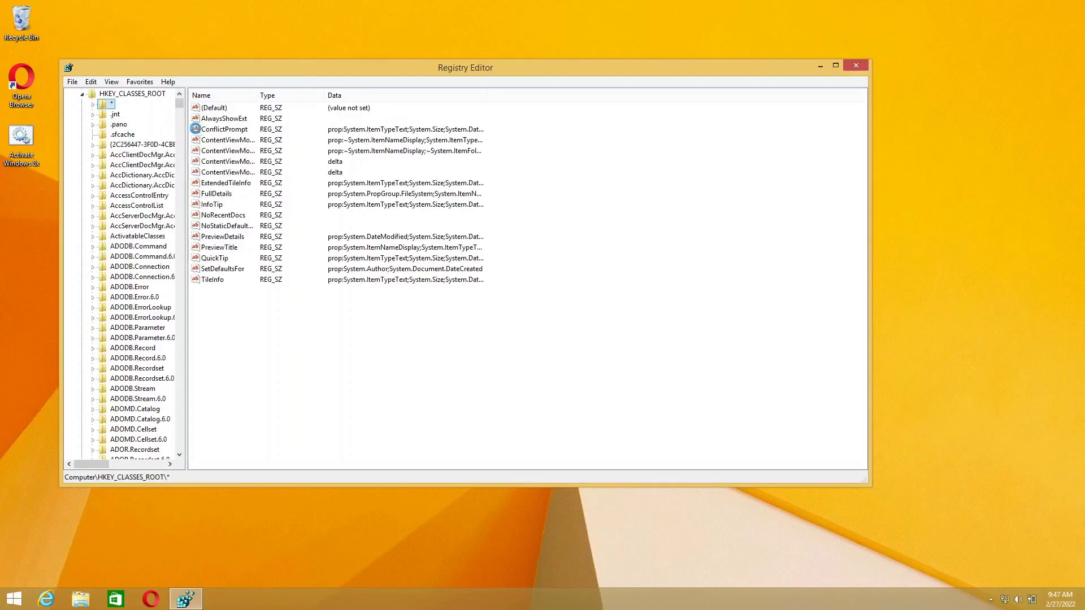
pyautogui.press('Delete')
pyautogui.press('Return')
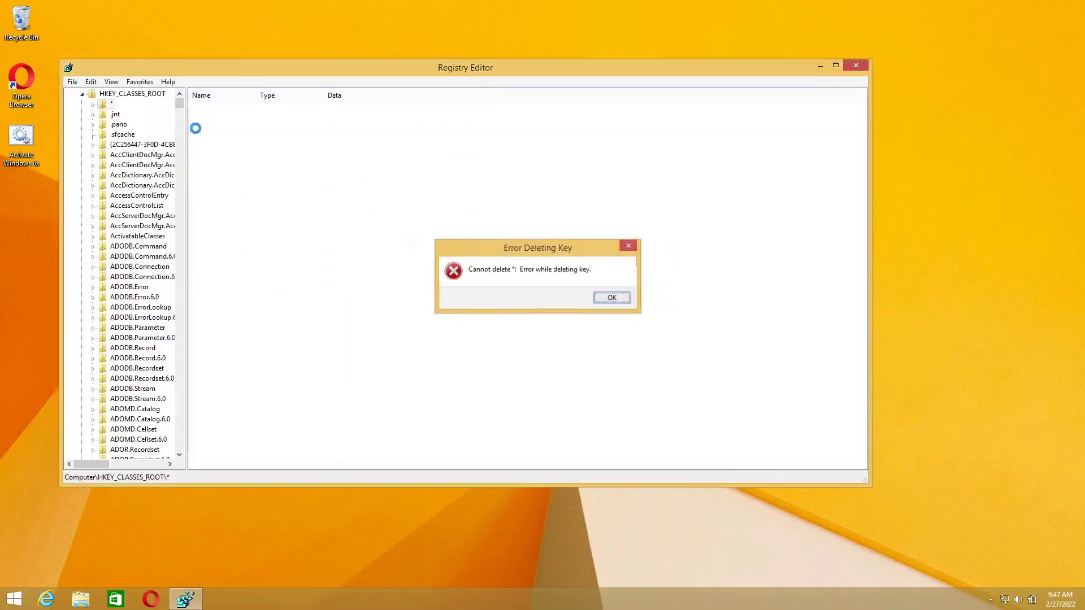
pyautogui.press('Return')
pyautogui.press('Down')
pyautogui.press('Delete')
pyautogui.press('Return')
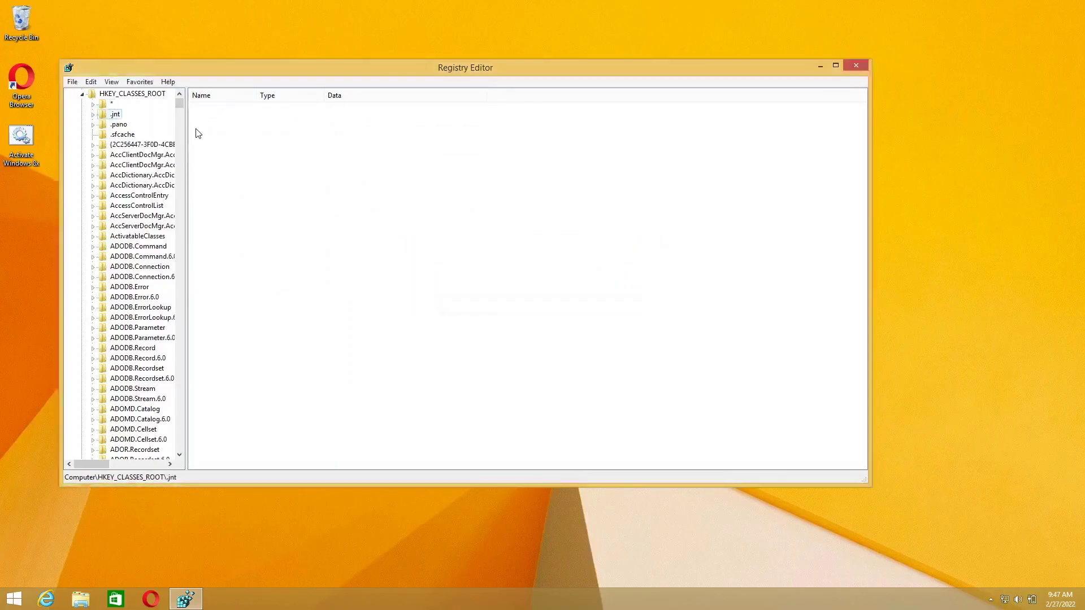
pyautogui.press('Return')
# - Try twice to delete the AccClientDocMgr.AccClientDocMgr.1 key under HKEY_CLASSES_ROOT
pyautogui.press('Down')
pyautogui.press('Down')
pyautogui.press('Down')
pyautogui.press('Down')
pyautogui.press('Down')
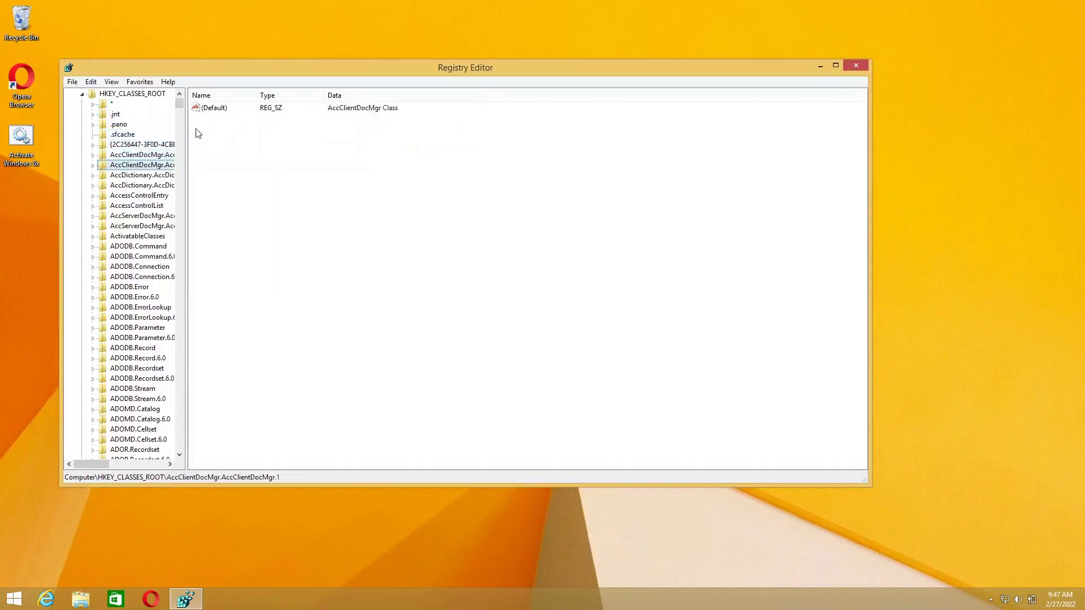
pyautogui.press('Delete')
pyautogui.press('Return')
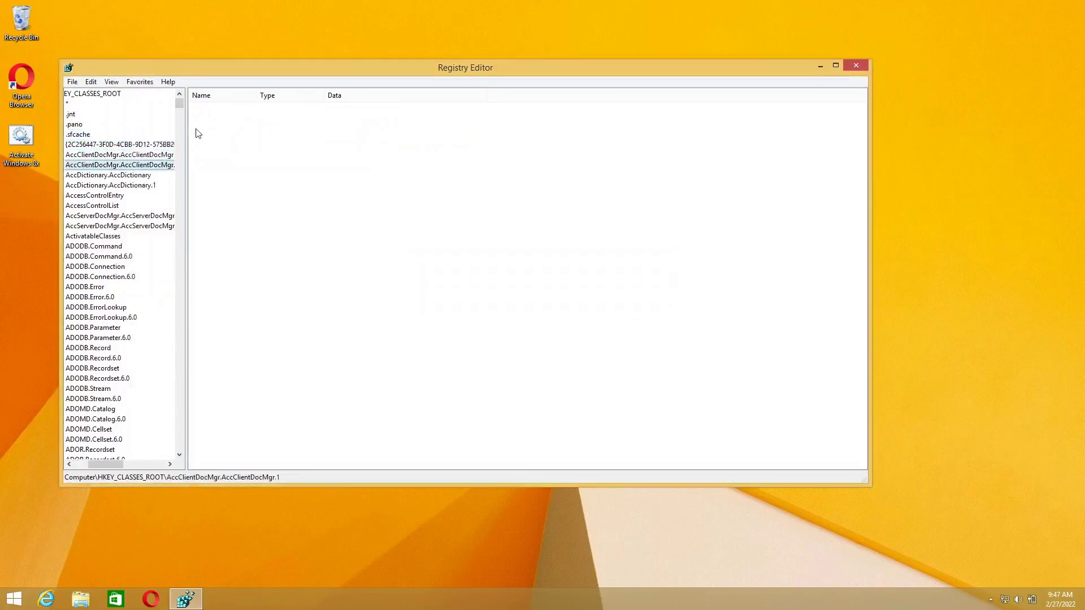
pyautogui.press('Return')
pyautogui.press('Delete')
pyautogui.press('Return')
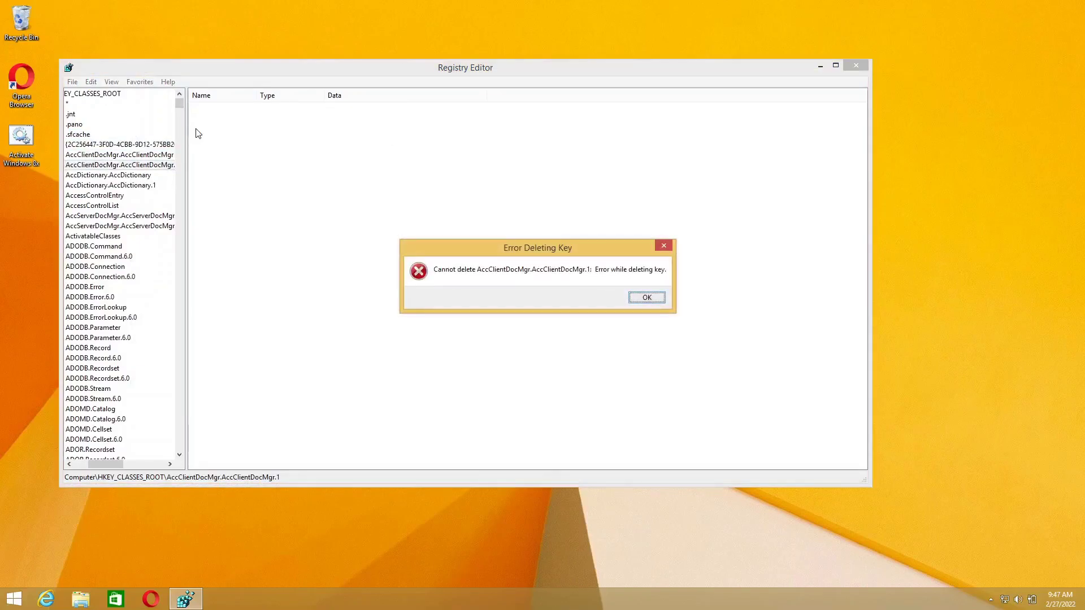
pyautogui.press('Return')
# - Try to delete the {2C256447-3F0D-4CBB-9D12-575BB20CDA0A} and ADODB.ErrorLookup keys under HKEY_CLASSES_ROOT
pyautogui.press('Up')
pyautogui.press('Up')
pyautogui.press('Up')
pyautogui.press('Down')
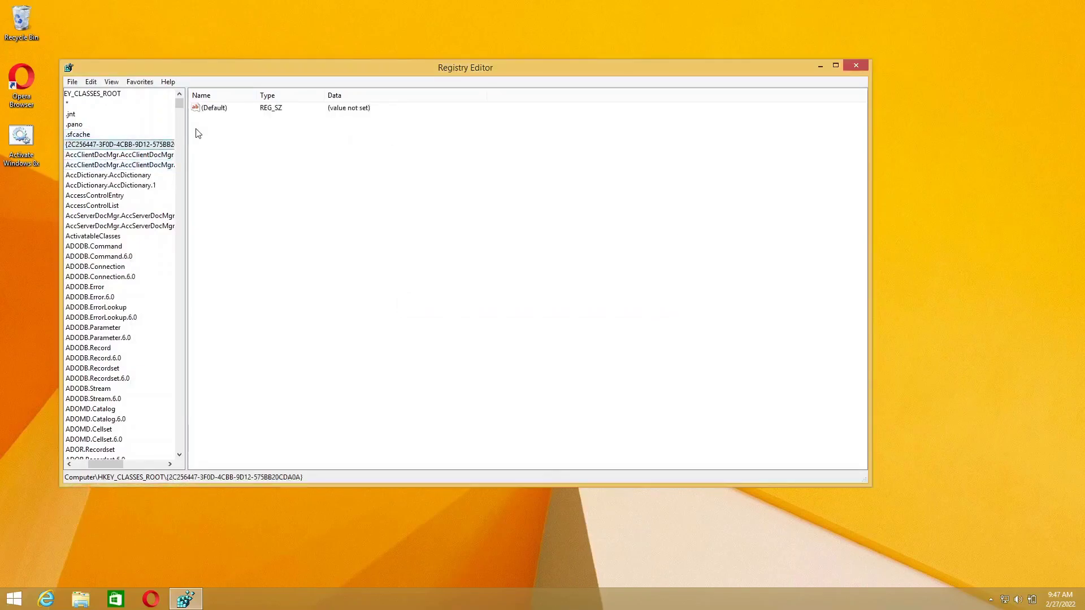
pyautogui.press('Delete')
pyautogui.press('Return')
pyautogui.press('Return')
pyautogui.click(96, 307)
pyautogui.press('Delete')
pyautogui.press('Return')
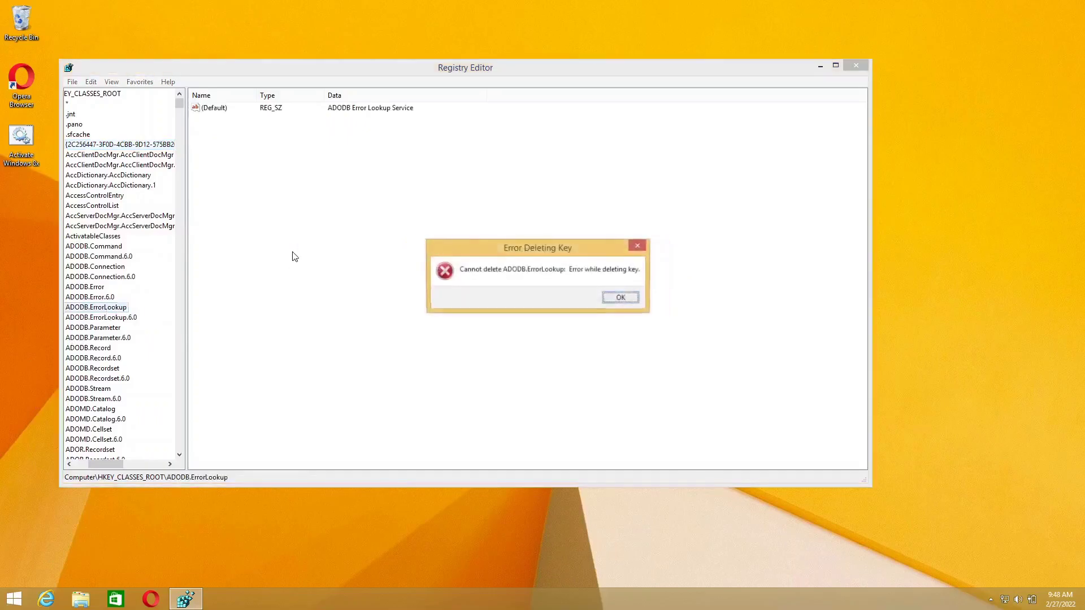
pyautogui.press('Return')
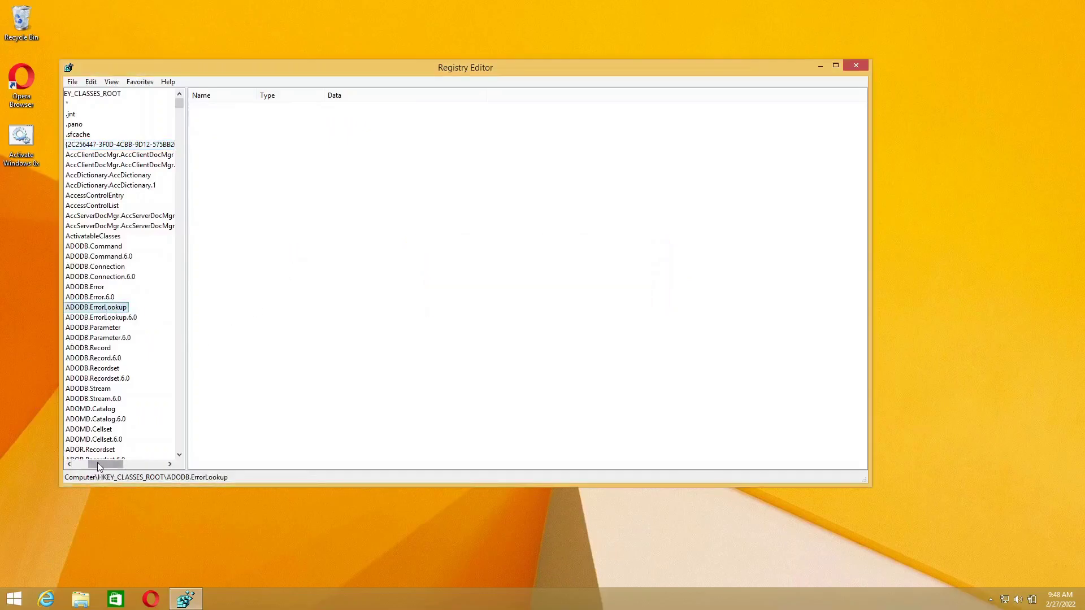
# - Try to open the desktop's Screen resolution settings and dismiss the resulting error
pyautogui.moveTo(104, 465); pyautogui.dragTo(91, 464)
pyautogui.rightClick(1006, 145)
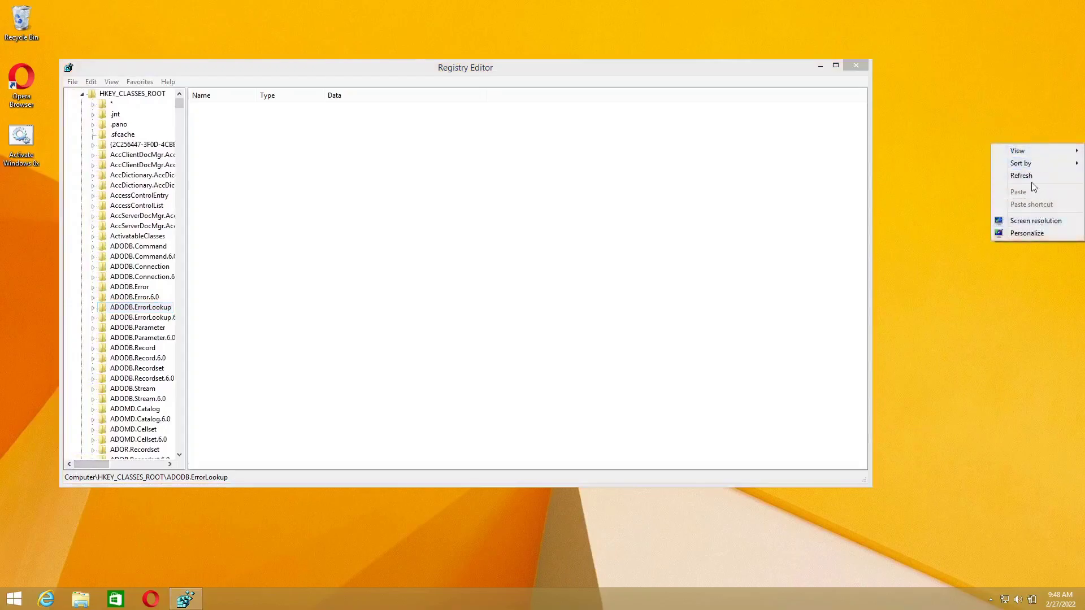
pyautogui.click(1037, 220)
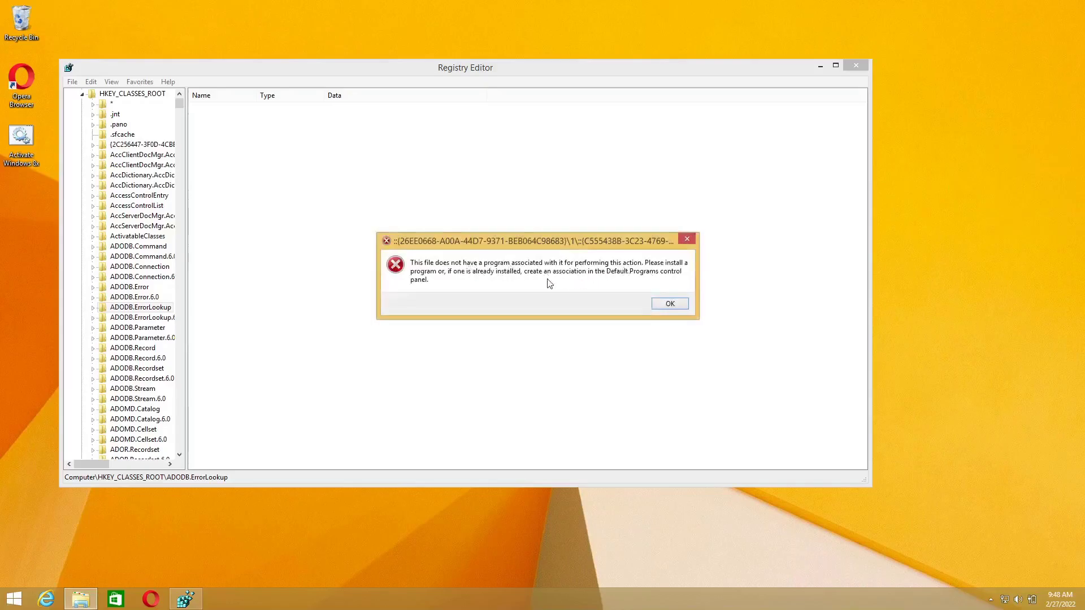
pyautogui.click(670, 304)
# - View the Windows version information in About Registry Editor and close it
pyautogui.click(140, 82)
pyautogui.click(170, 95)
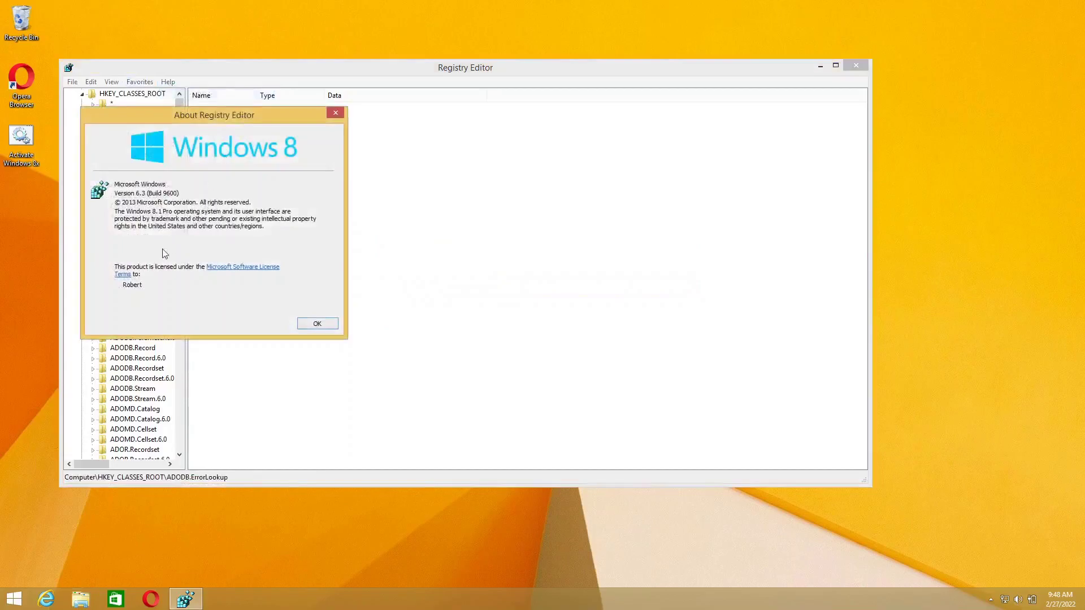
pyautogui.click(335, 115)
pyautogui.click(112, 82)
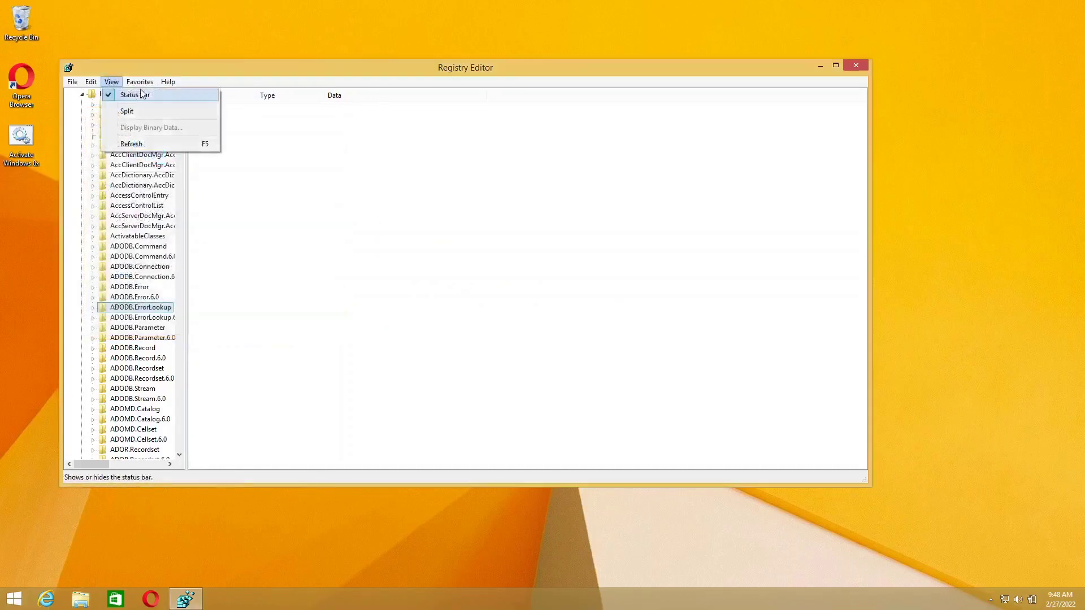
pyautogui.click(166, 264)
# - Collapse HKEY_CLASSES_ROOT and try to delete the Software key under HKEY_USERS\.DEFAULT
pyautogui.click(82, 94)
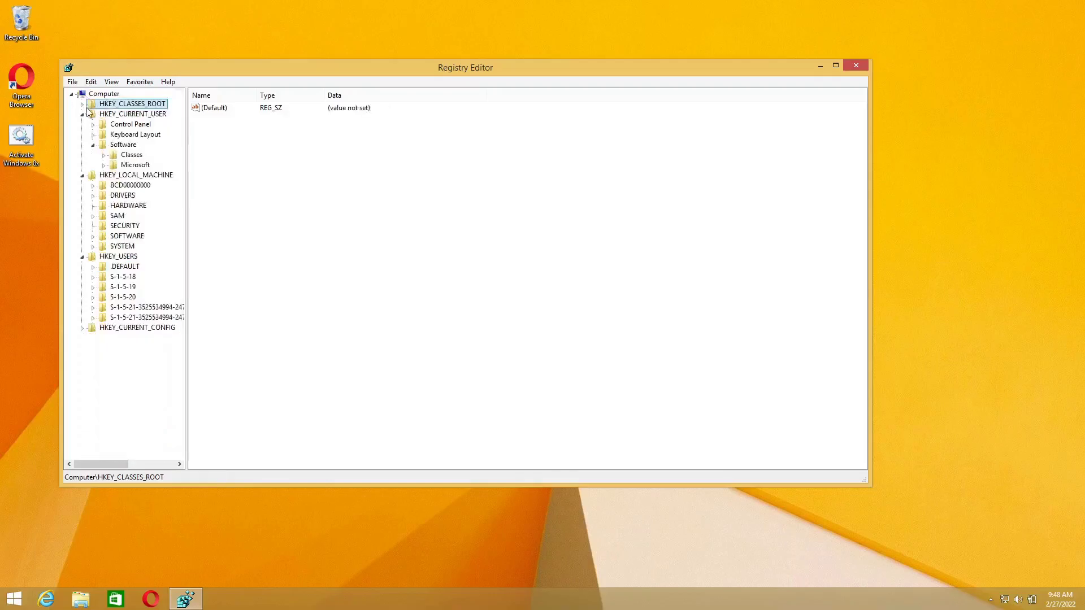
pyautogui.click(93, 267)
pyautogui.click(134, 277)
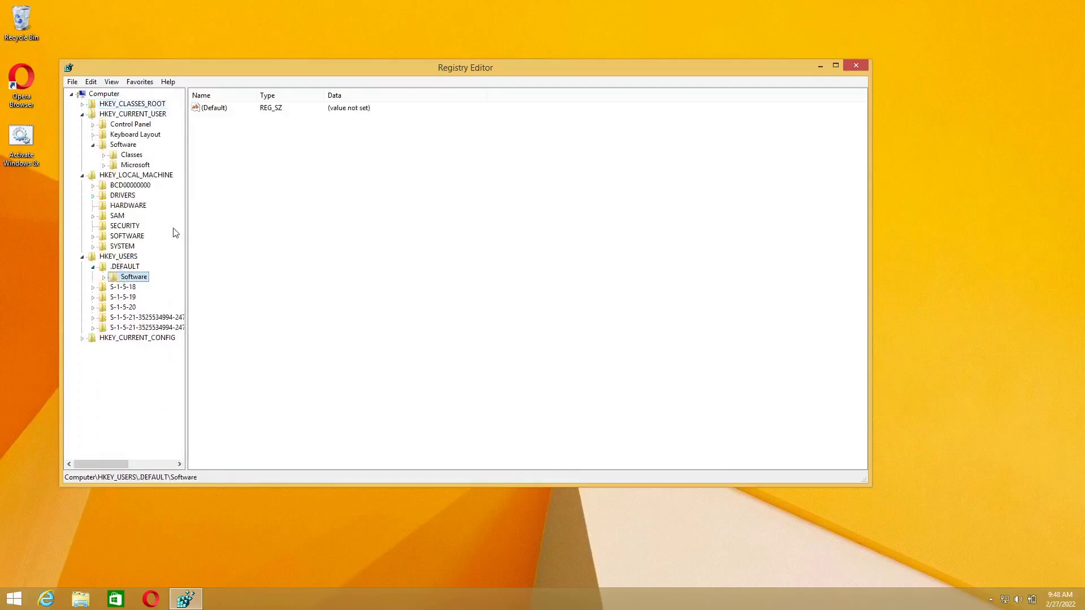
pyautogui.press('Return')
# - Expand SAM under HKEY_LOCAL_MACHINE and try to delete its SAM subkey
pyautogui.click(124, 205)
pyautogui.click(116, 216)
pyautogui.click(93, 216)
pyautogui.click(127, 227)
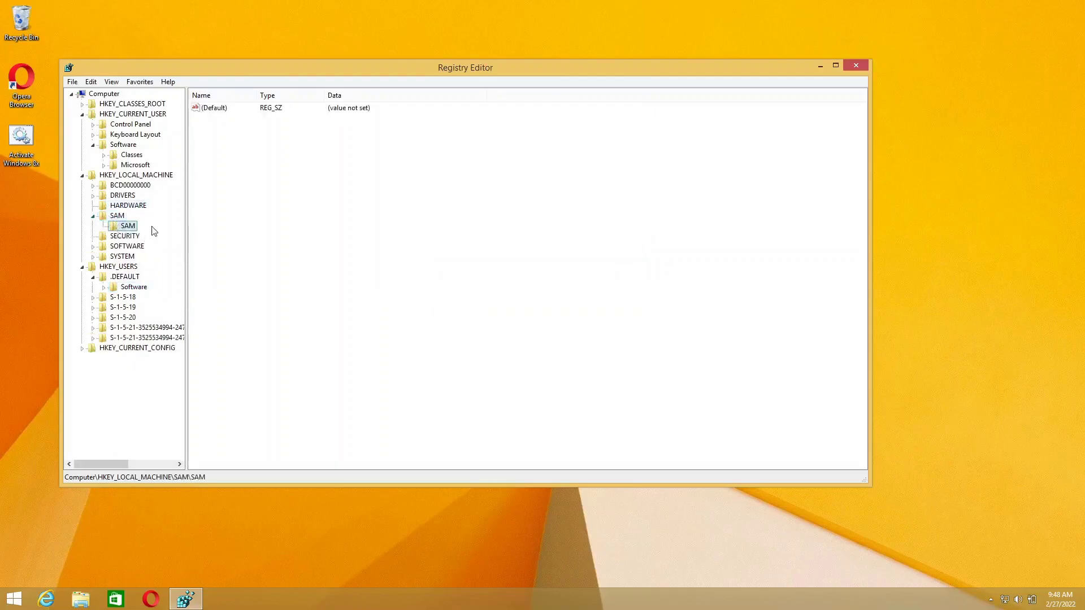
pyautogui.press('Return')
# - Collapse SAM and try to delete the BCD00000000 key under HKEY_LOCAL_MACHINE
pyautogui.click(94, 216)
pyautogui.click(93, 185)
pyautogui.click(119, 199)
pyautogui.click(130, 185)
pyautogui.press('Delete')
pyautogui.press('Return')
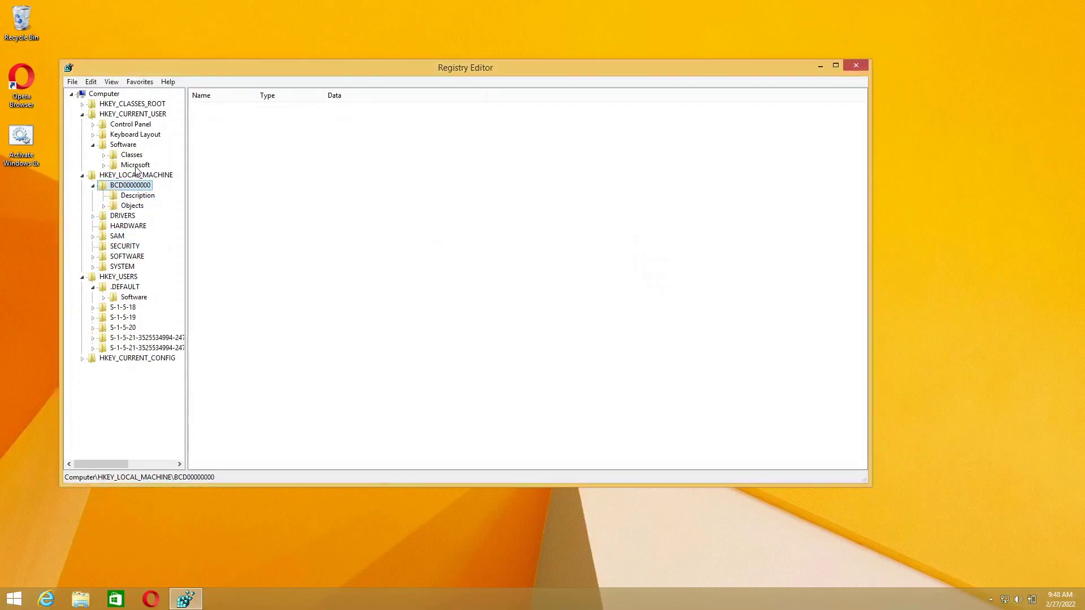
# - Expand HKEY_CURRENT_CONFIG and delete its remaining subkey
pyautogui.click(82, 358)
pyautogui.click(120, 368)
pyautogui.press('Delete')
pyautogui.press('Return')
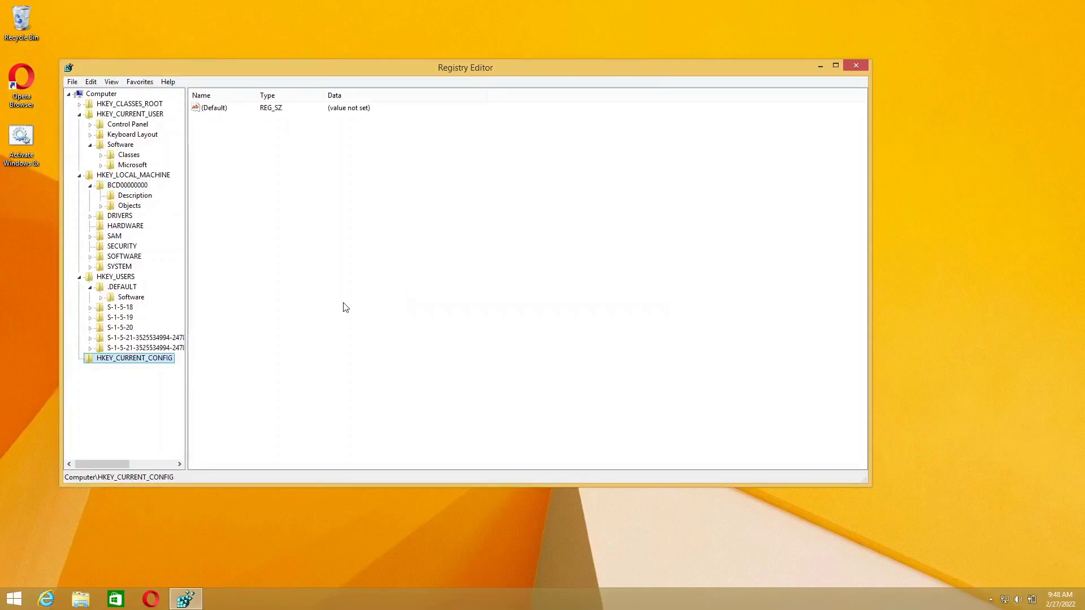
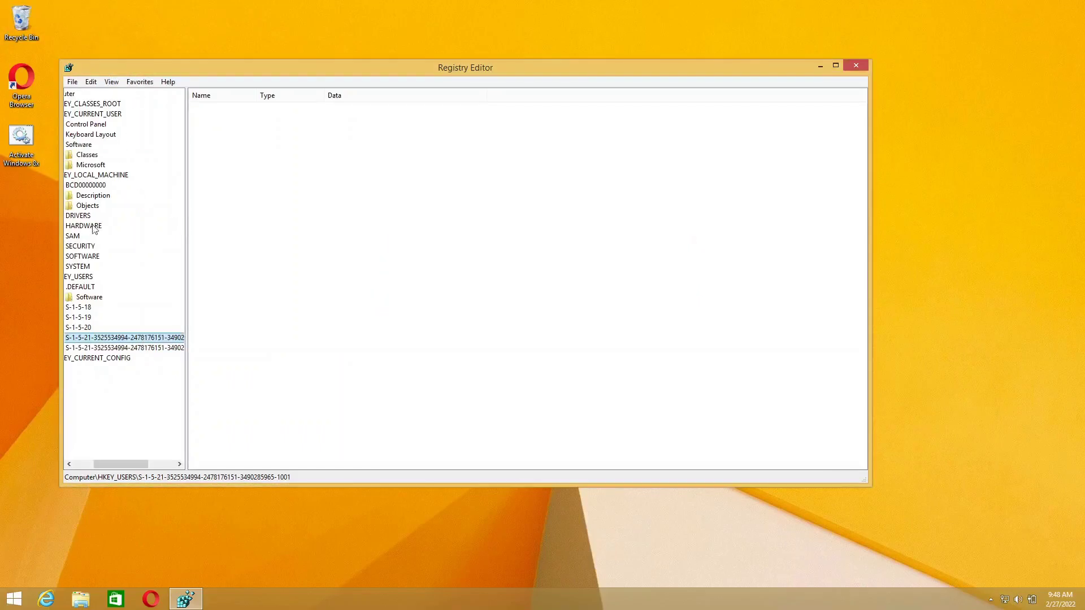
# - Expand and collapse HKEY_CLASSES_ROOT and minimize the Registry Editor
pyautogui.click(82, 104)
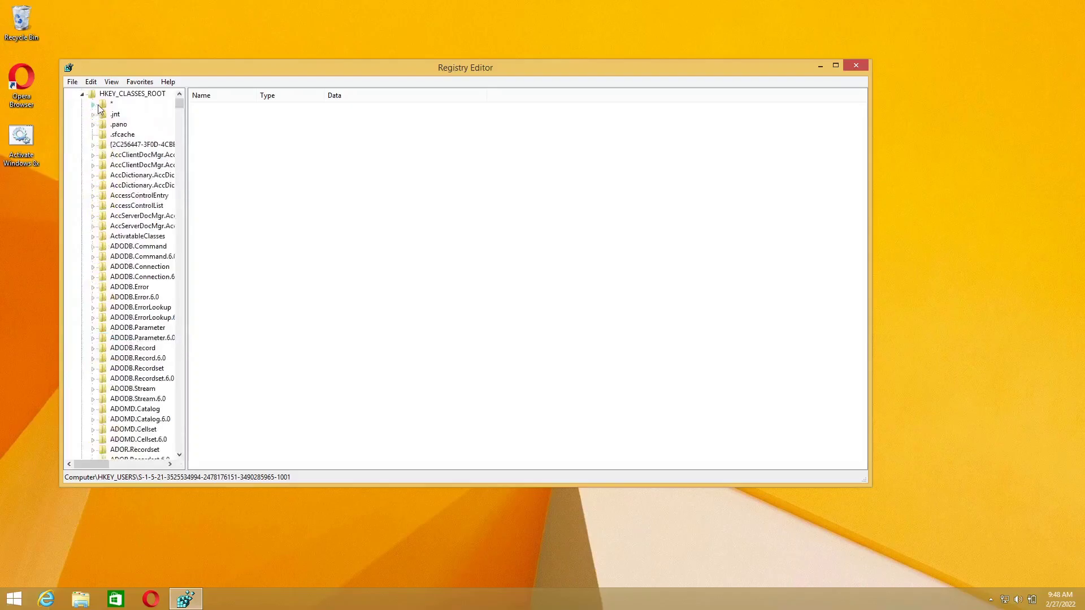
pyautogui.click(82, 94)
pyautogui.click(821, 66)
pyautogui.click(191, 603)
pyautogui.click(192, 604)
# - Refresh the desktop and delete the user folder icon from it
pyautogui.rightClick(264, 401)
pyautogui.click(303, 427)
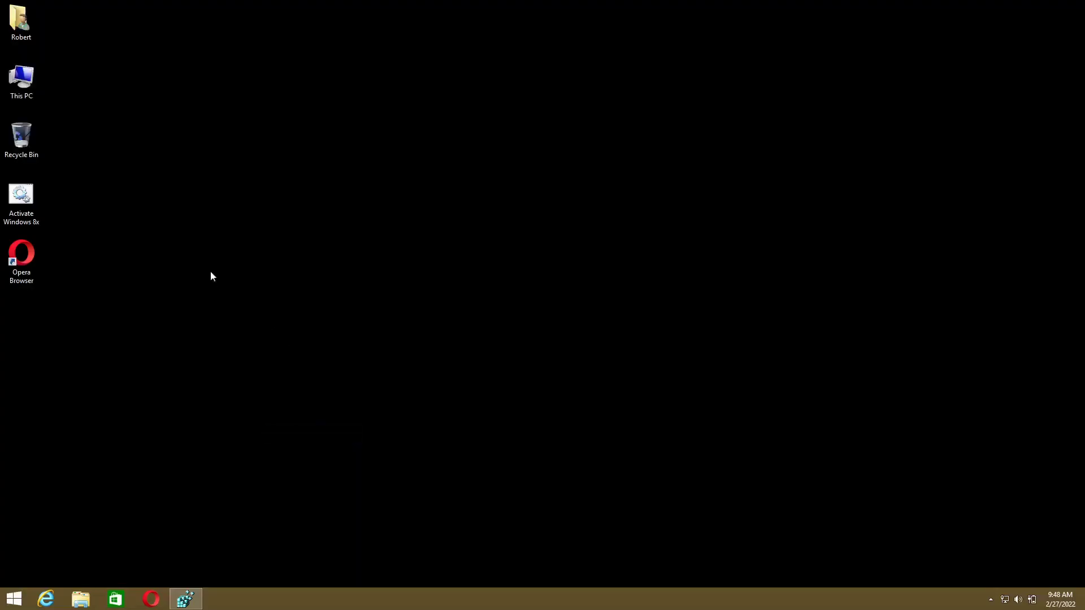
pyautogui.moveTo(131, 121); pyautogui.dragTo(83, 28)
pyautogui.press('Delete')
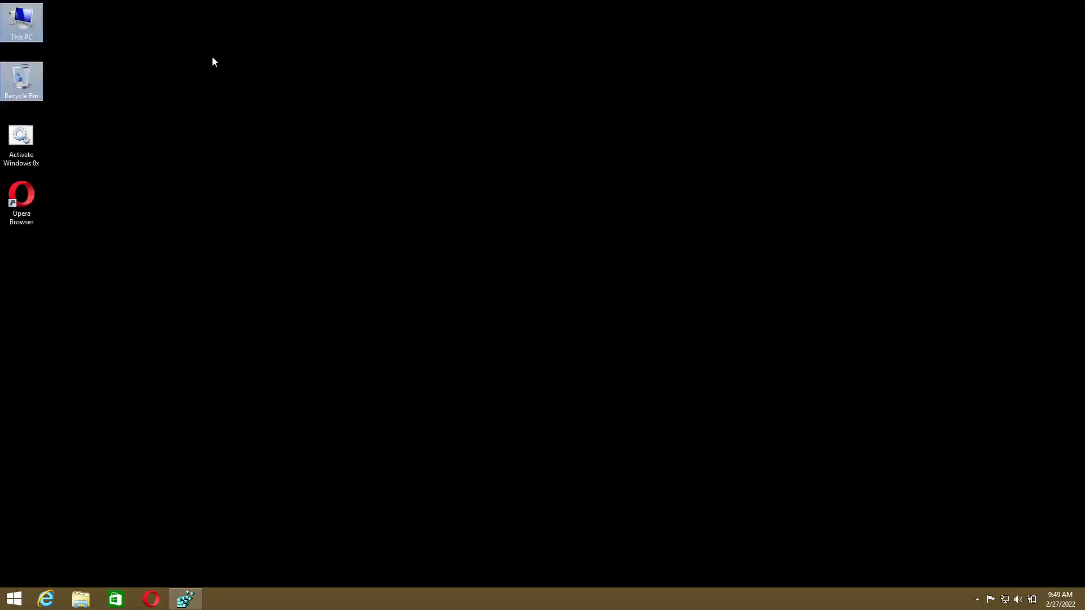
# - Snap the desktop to half of the screen, shift the divider, and return the desktop to full screen
pyautogui.moveTo(230, 2); pyautogui.dragTo(102, 76)
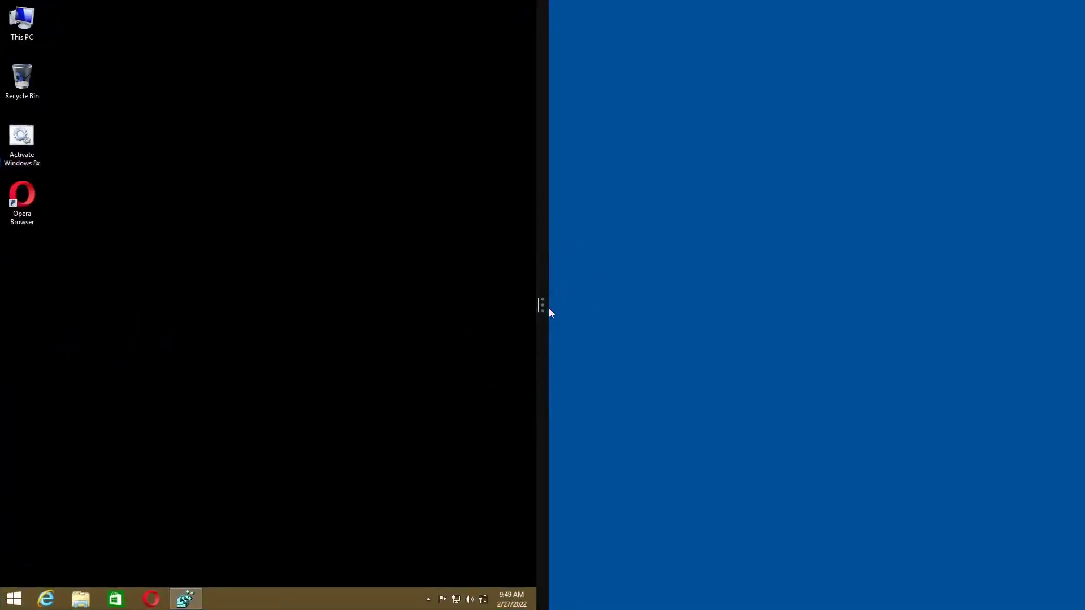
pyautogui.moveTo(541, 304); pyautogui.dragTo(380, 254)
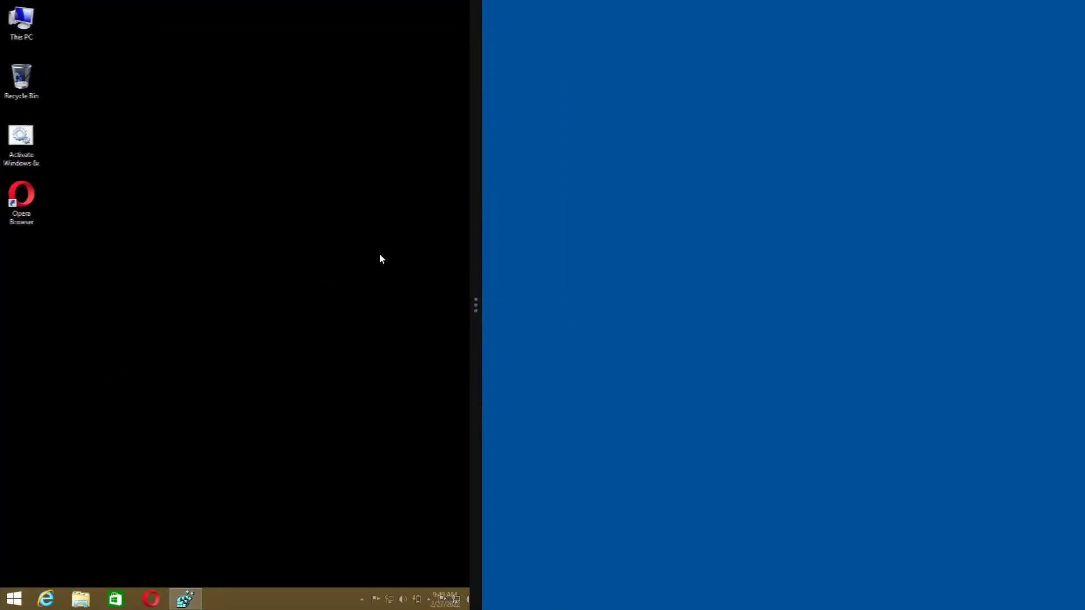
pyautogui.moveTo(475, 309); pyautogui.dragTo(910, 307)
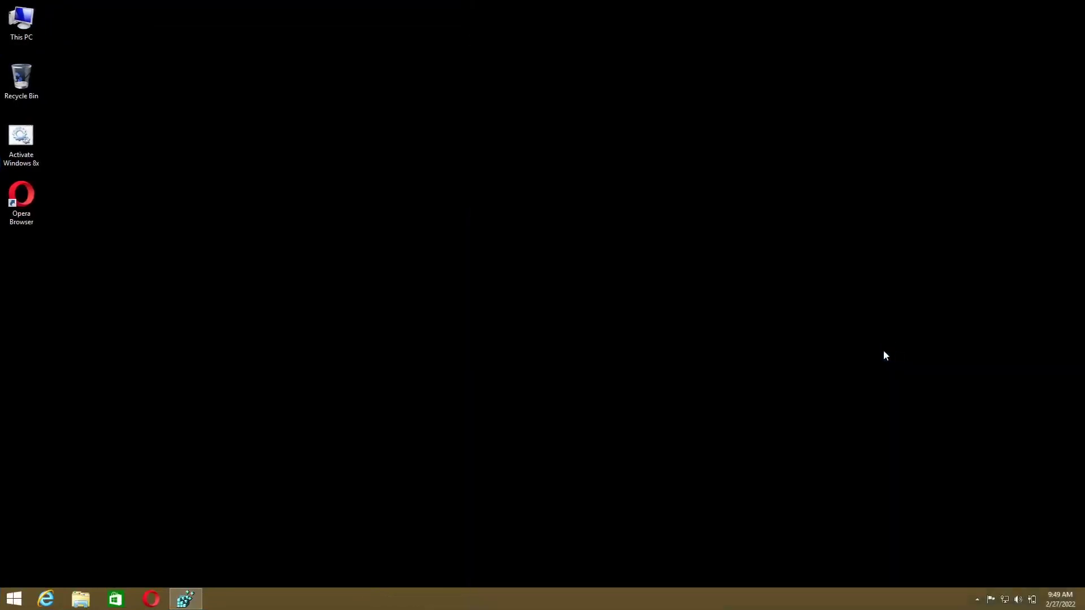
# - Check the desktop's context menu options and the Settings charm, closing each one again
pyautogui.moveTo(330, 212); pyautogui.dragTo(377, 149)
pyautogui.rightClick(377, 150)
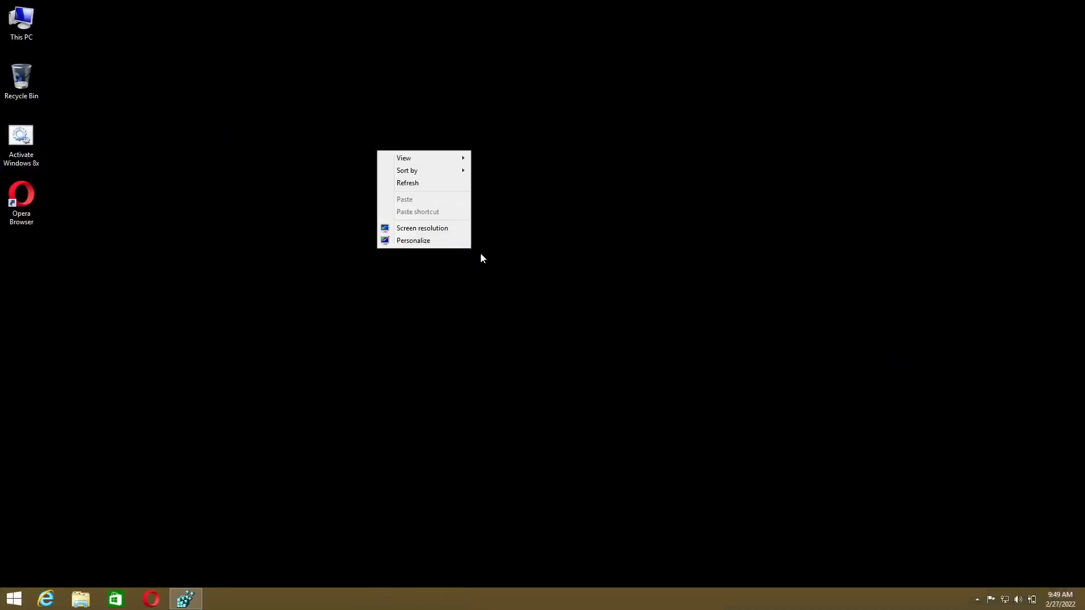
pyautogui.click(624, 231)
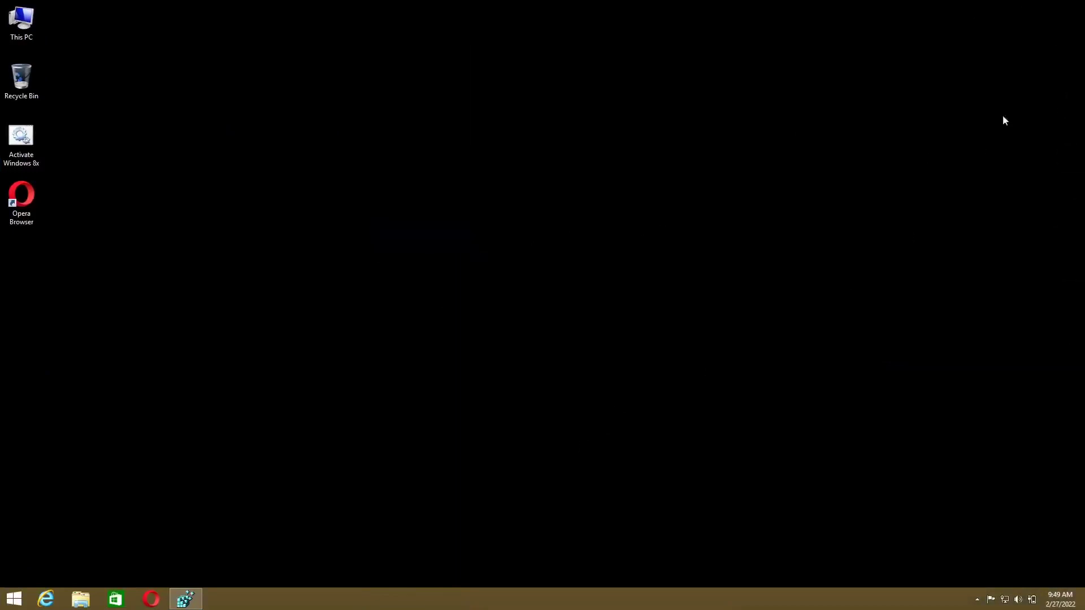
pyautogui.moveTo(1080, 243)
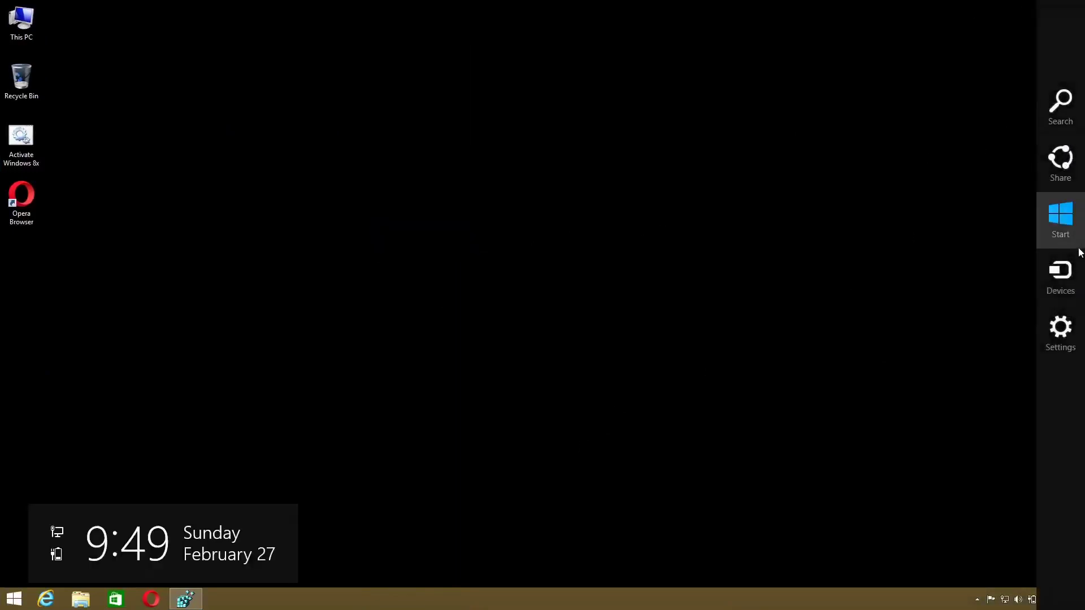
pyautogui.click(1059, 327)
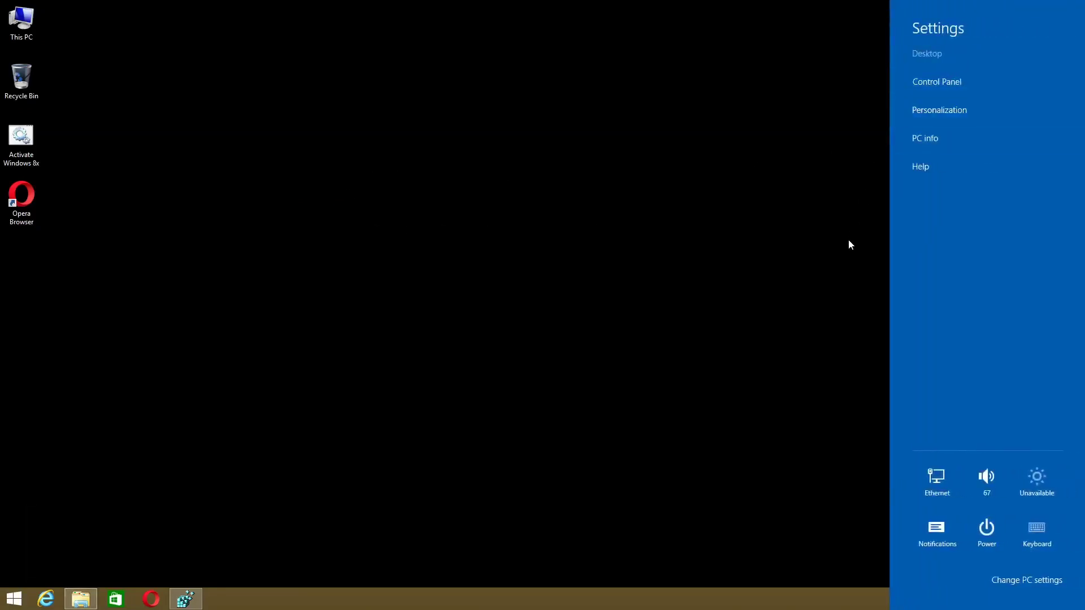
pyautogui.click(777, 260)
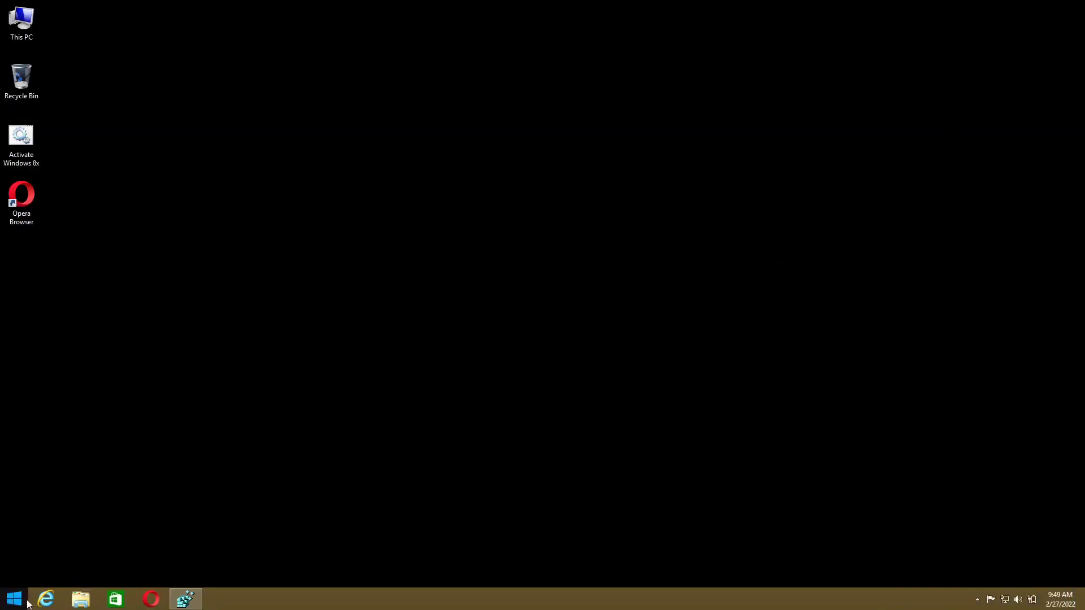
# - Try to open File Explorer, declining to remove the item, and select This PC on the desktop
pyautogui.click(81, 600)
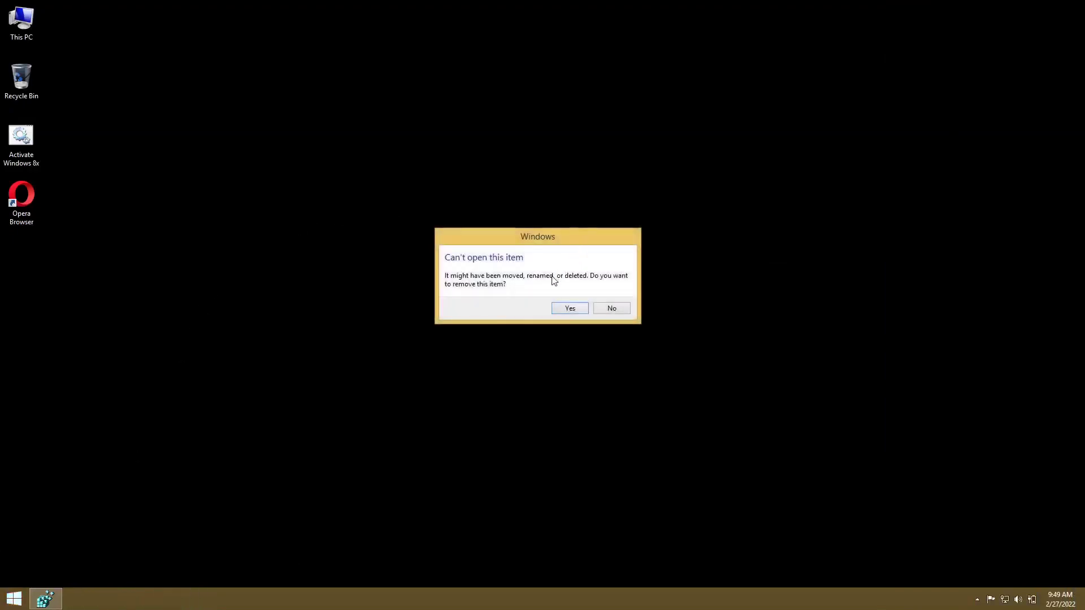
pyautogui.click(611, 308)
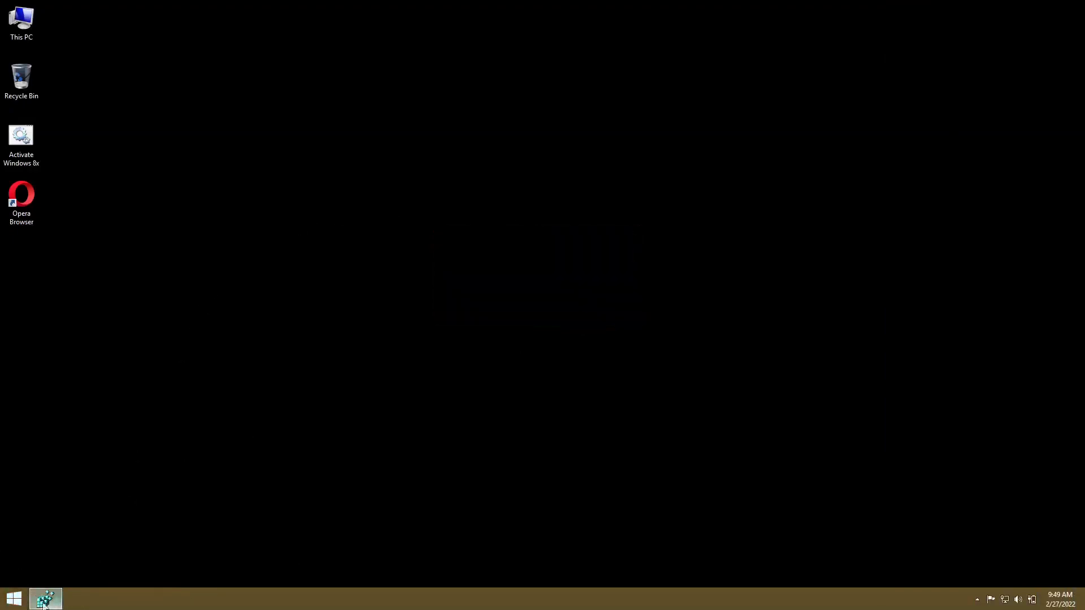
pyautogui.click(21, 22)
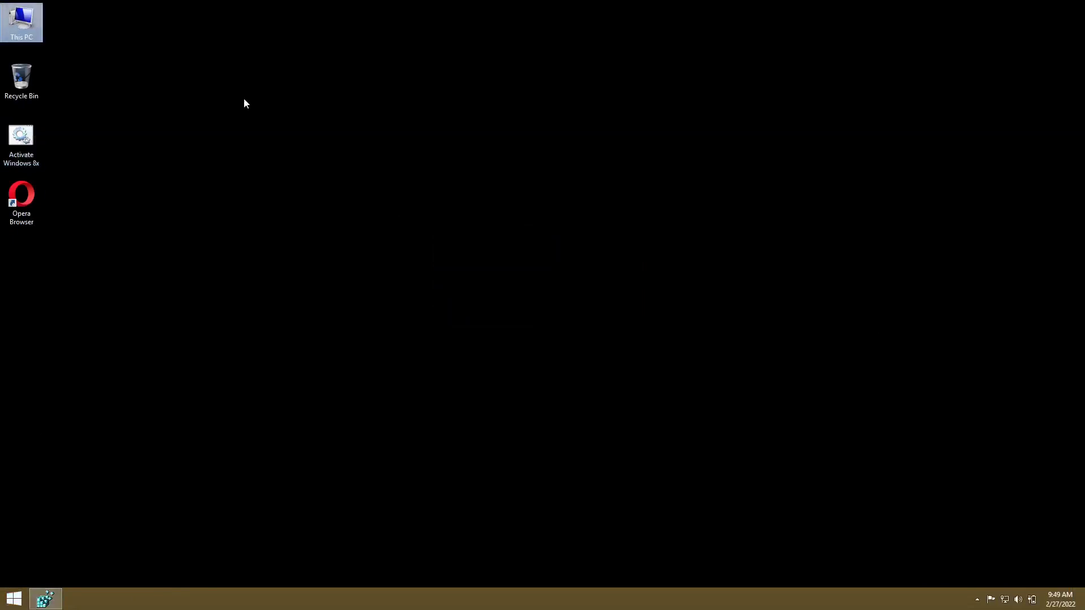
pyautogui.click(267, 221)
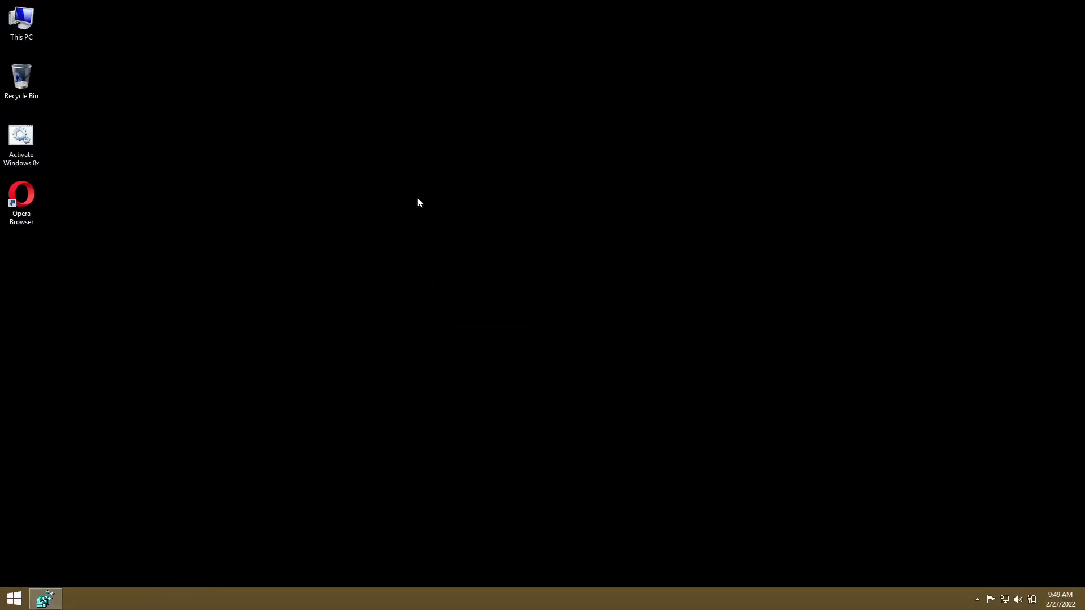
# - Try to run explorer C: from the Run dialog and dismiss the error
pyautogui.press('super+r')
pyautogui.write('explor')
pyautogui.write('er.exe')
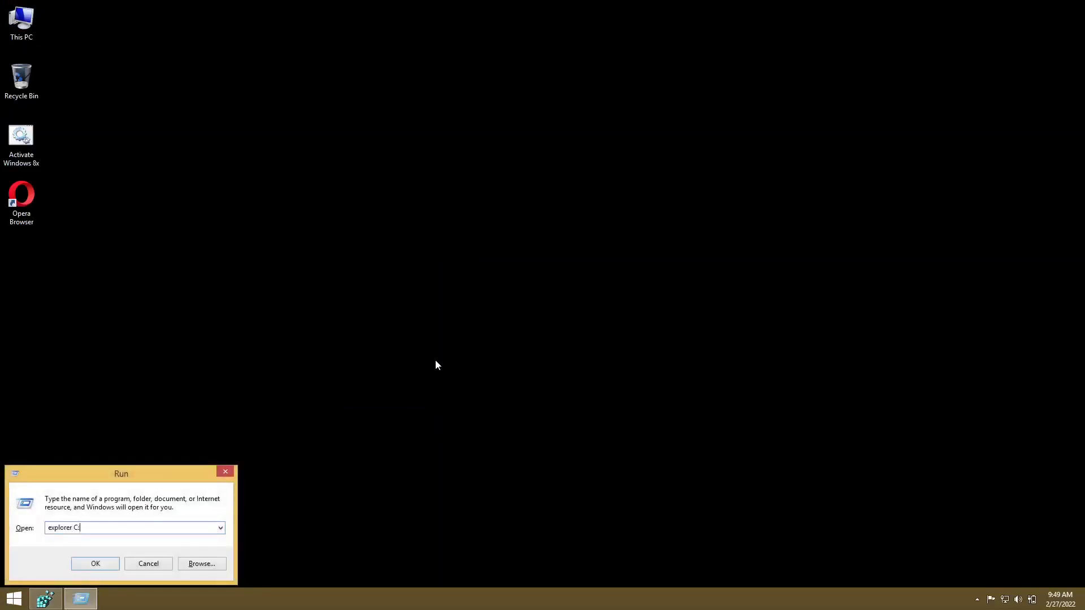
pyautogui.press('Return')
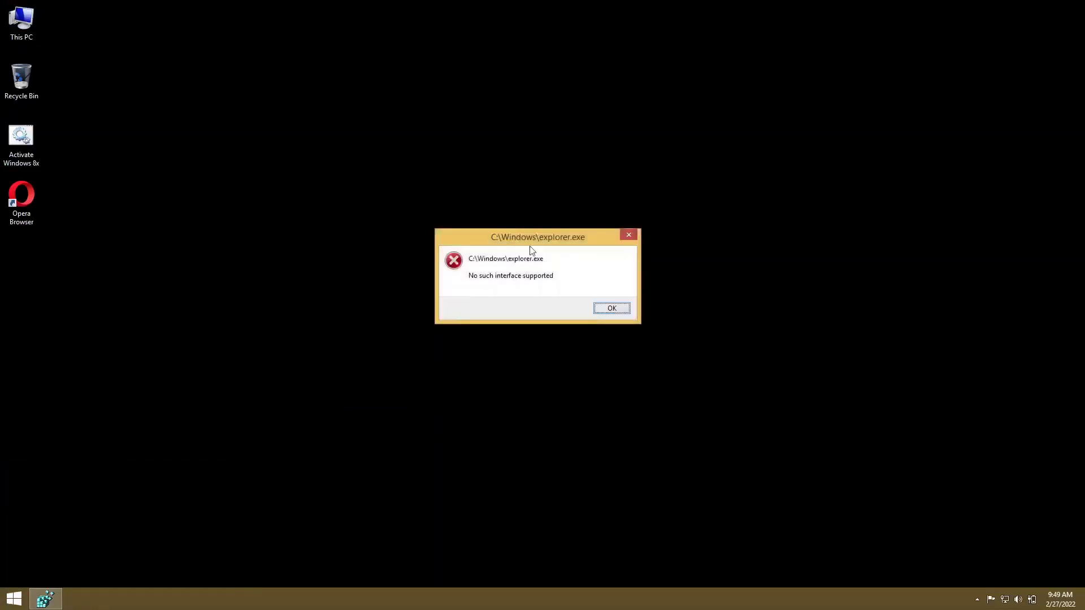
pyautogui.click(596, 309)
# - Try to run cmd from the Run dialog and close the dialog
pyautogui.write('h')
pyautogui.press('BackSpace')
pyautogui.write('cmd')
pyautogui.press('Return')
pyautogui.press('Return')
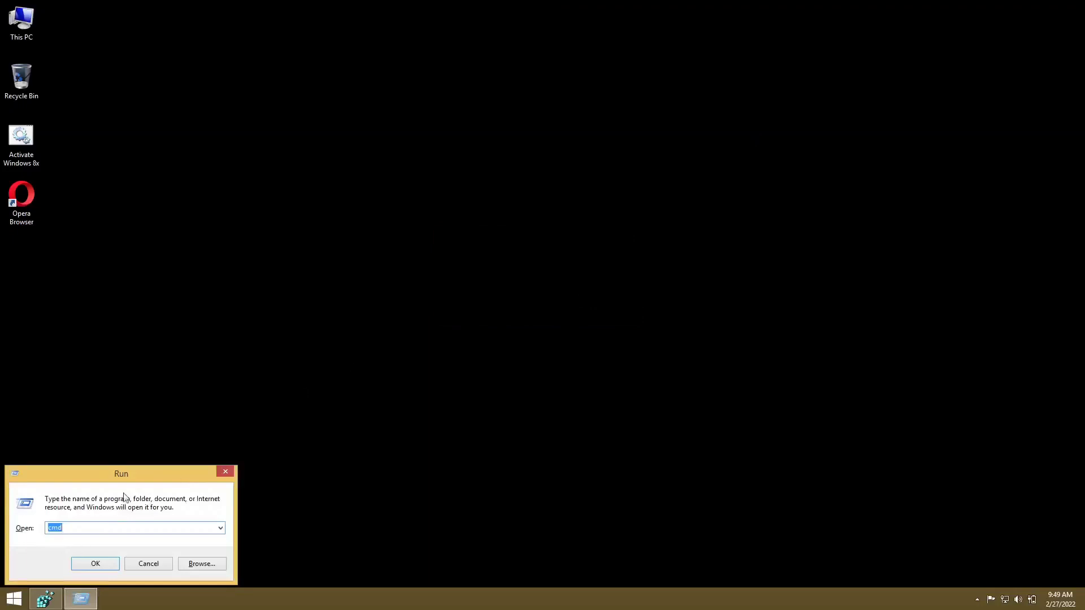
pyautogui.click(225, 472)
# - Try the small folder tile on the Start screen and the desktop's Personalize option, dismissing the error
pyautogui.press('super')
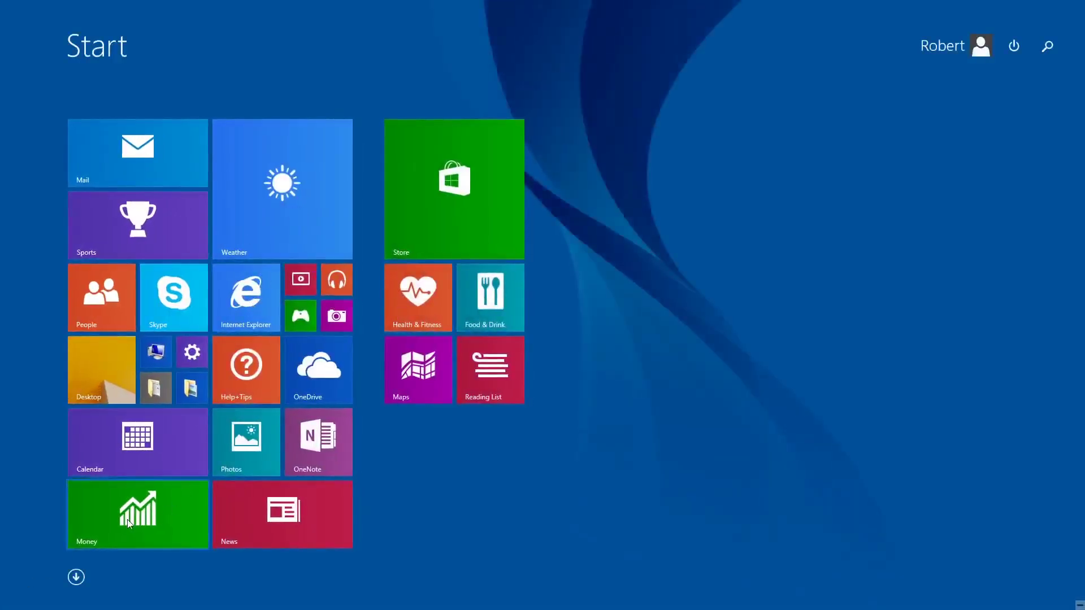
pyautogui.click(152, 389)
pyautogui.rightClick(357, 281)
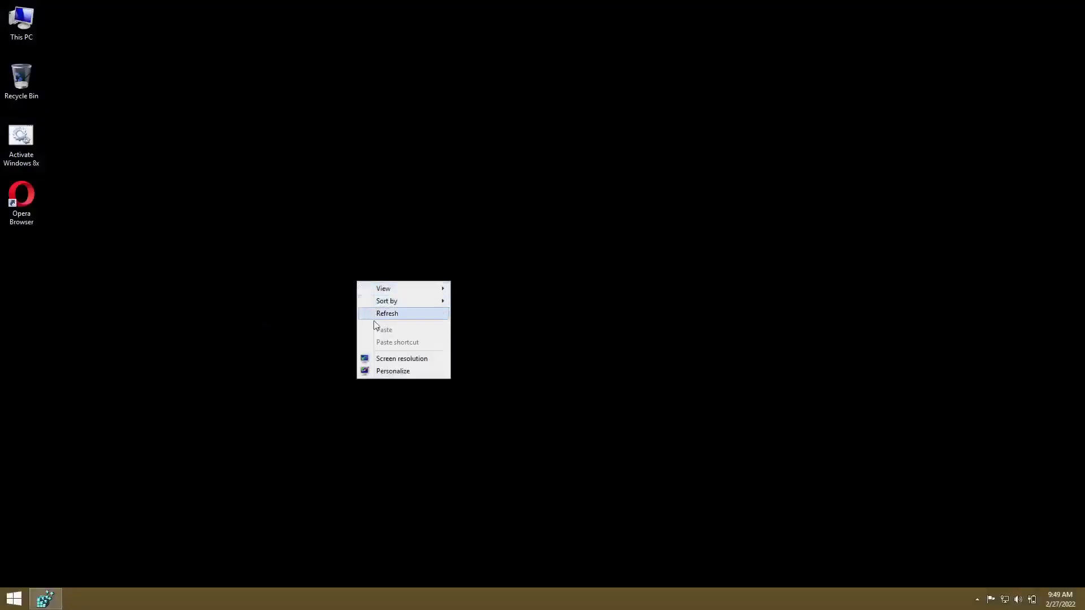
pyautogui.click(383, 360)
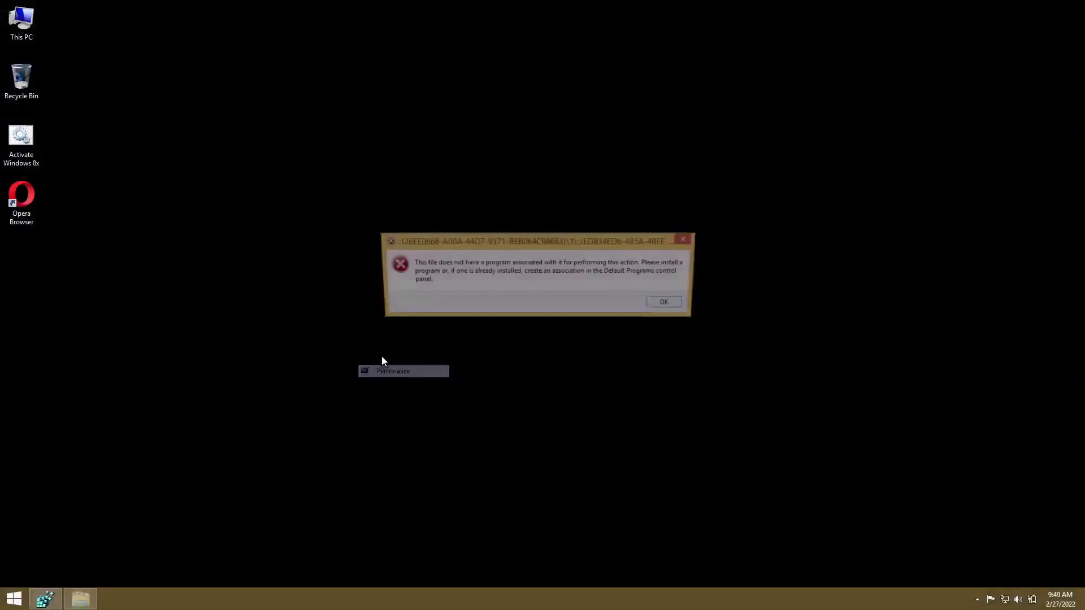
pyautogui.click(672, 305)
# - Switch the desktop to large icons and check the desktop view options
pyautogui.rightClick(556, 248)
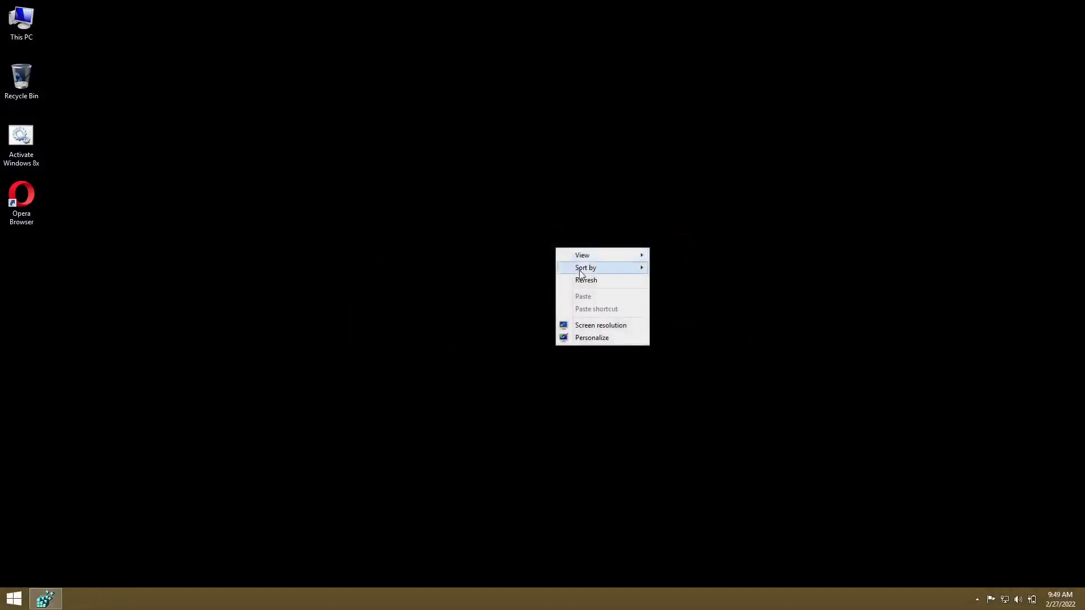
pyautogui.moveTo(578, 270)
pyautogui.moveTo(627, 256)
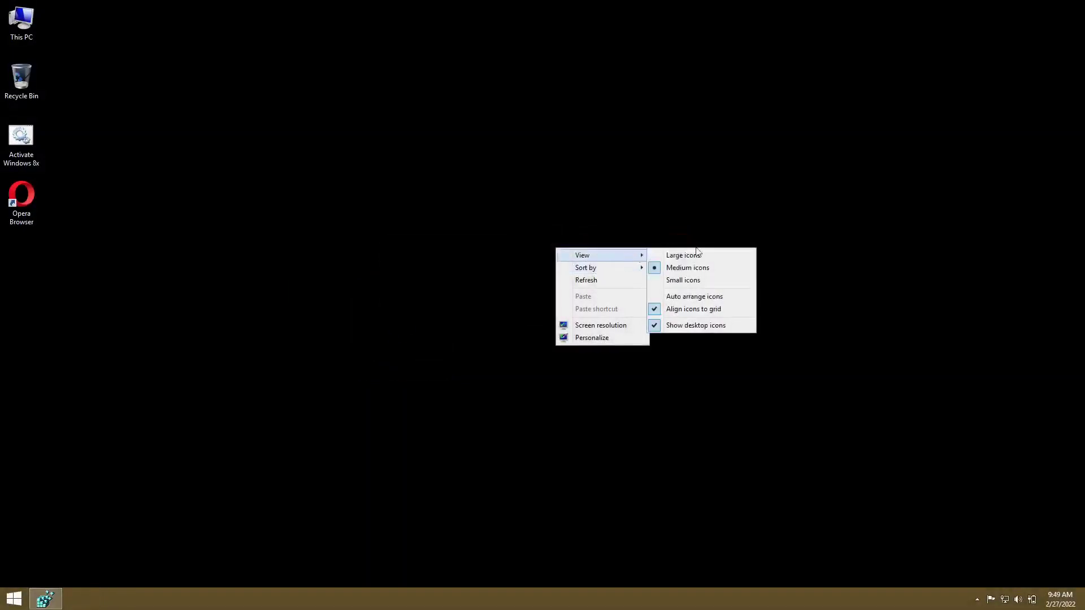
pyautogui.click(712, 255)
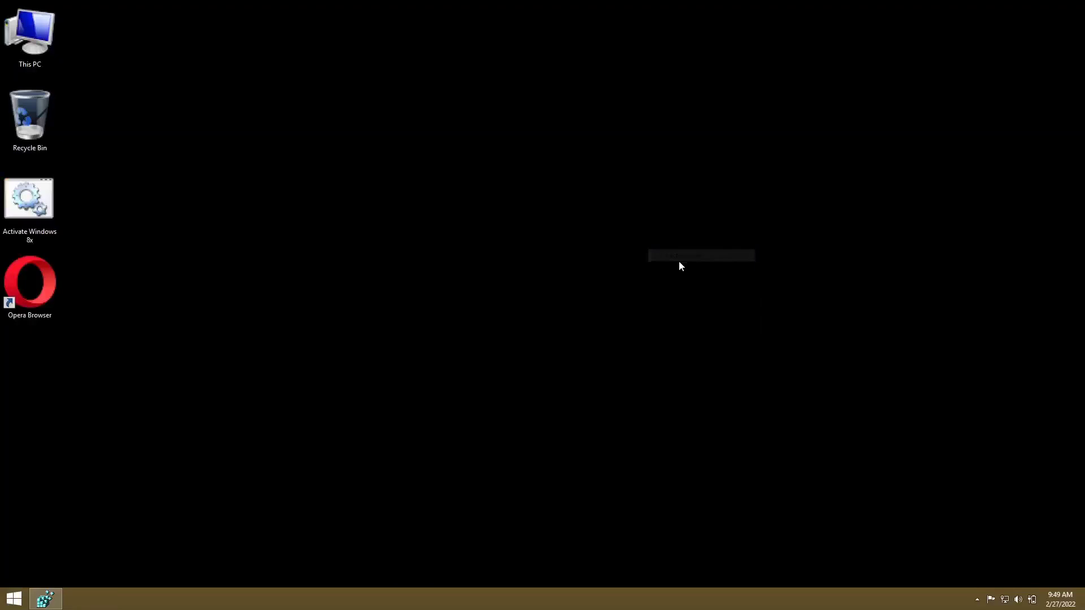
pyautogui.rightClick(436, 195)
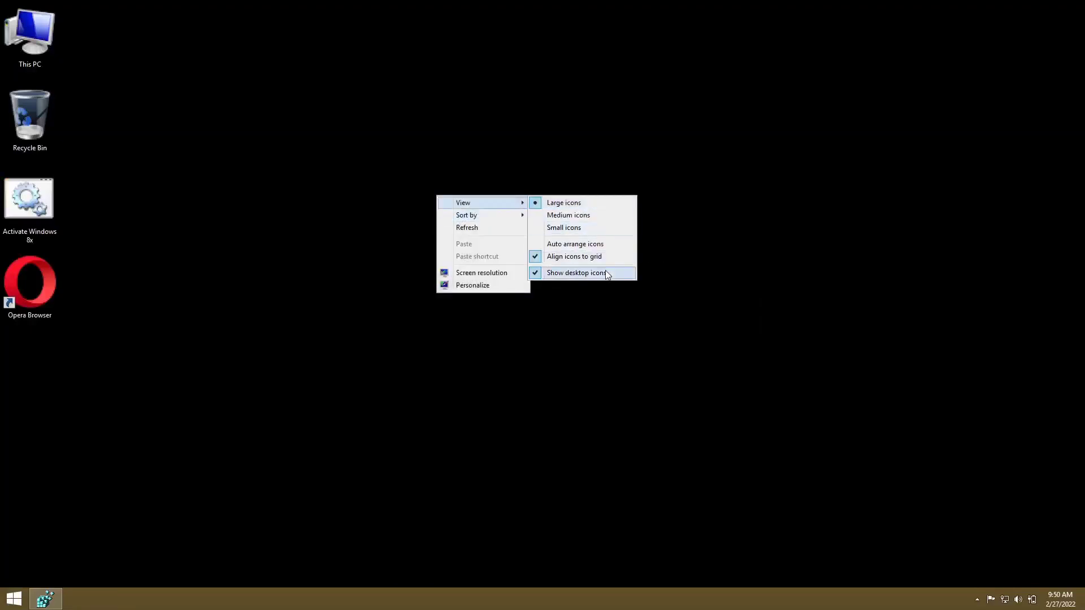
pyautogui.click(482, 99)
# - Move the Recycle Bin icon away from the icon column, return it to its place, and deselect it
pyautogui.moveTo(38, 120); pyautogui.dragTo(159, 35)
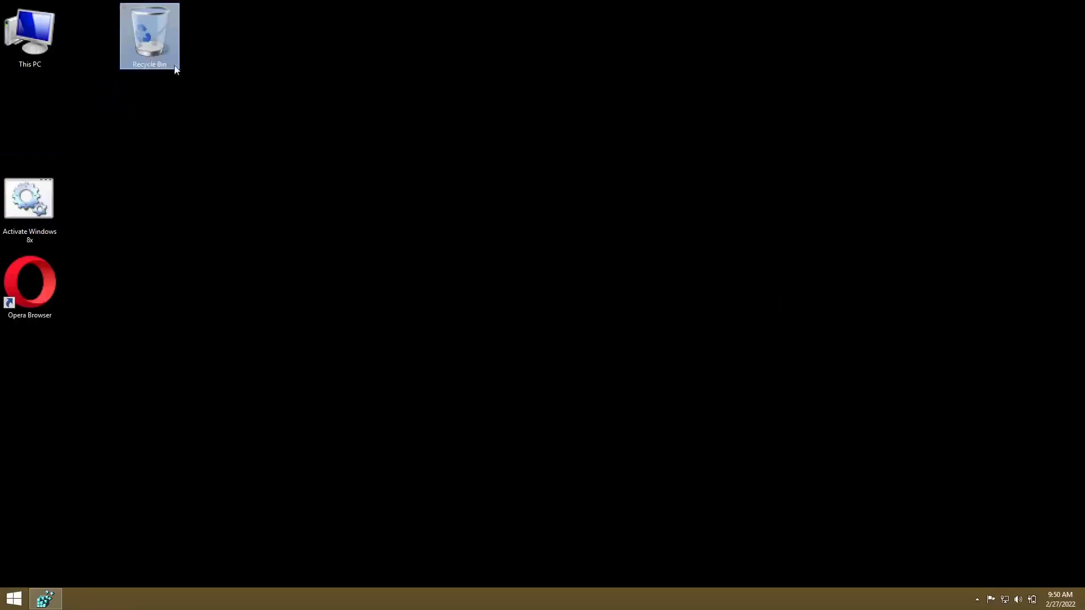
pyautogui.moveTo(81, 97); pyautogui.dragTo(41, 118)
pyautogui.click(144, 83)
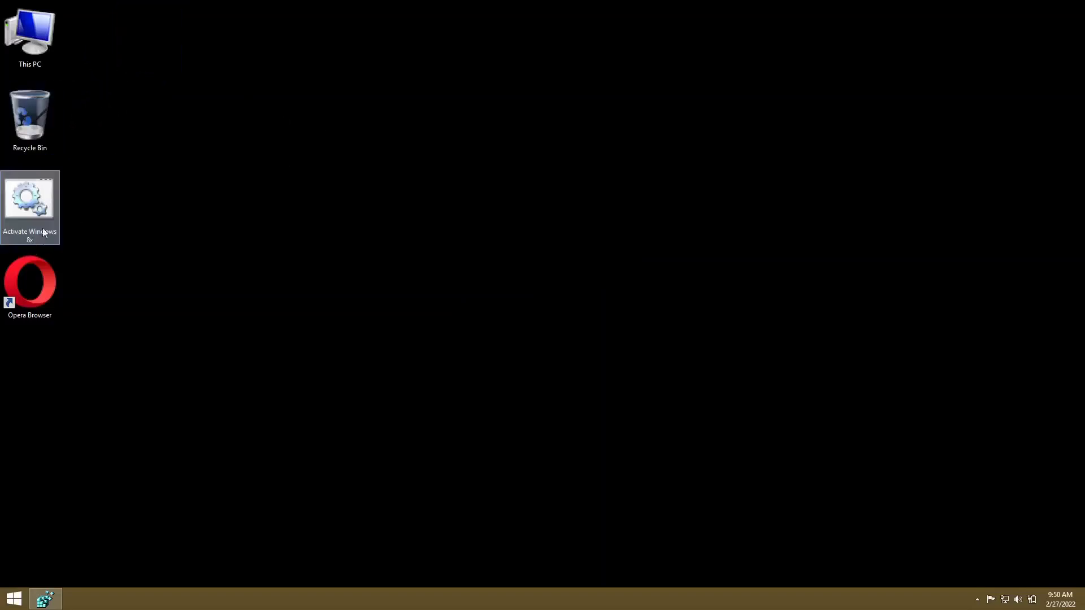
# - Examine the properties of the Activate Windows 8x file and close its properties window
pyautogui.moveTo(48, 214); pyautogui.dragTo(55, 208)
pyautogui.rightClick(49, 220)
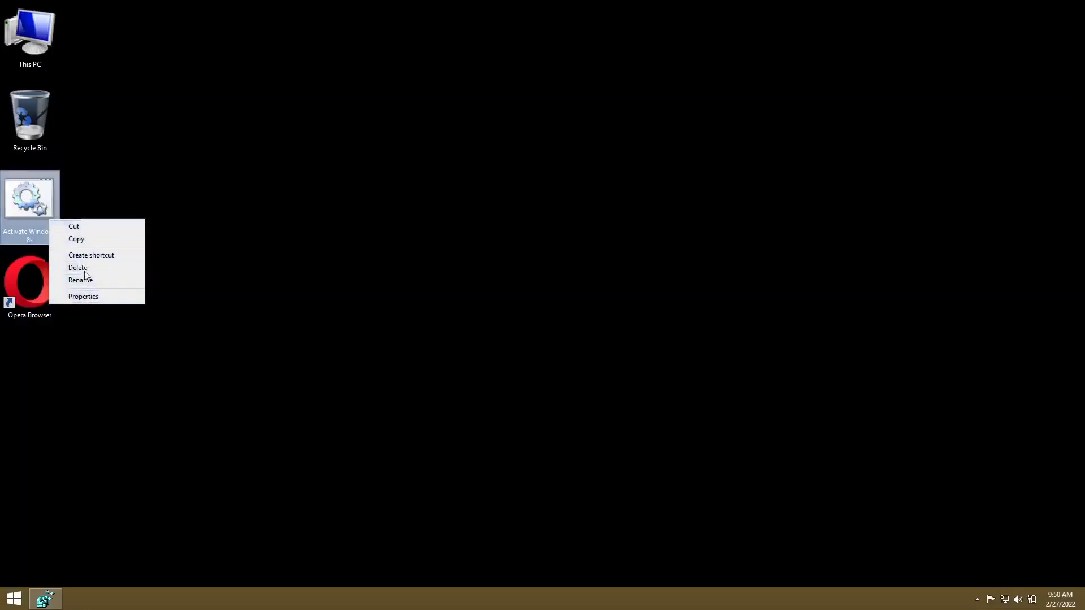
pyautogui.click(89, 298)
pyautogui.moveTo(236, 195); pyautogui.dragTo(251, 182)
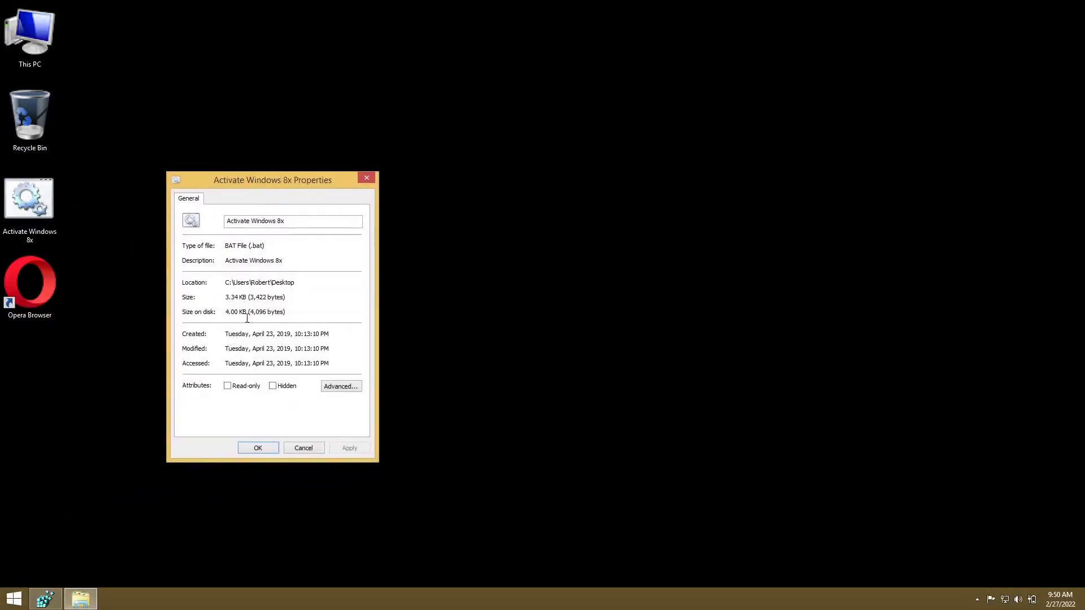
pyautogui.click(367, 180)
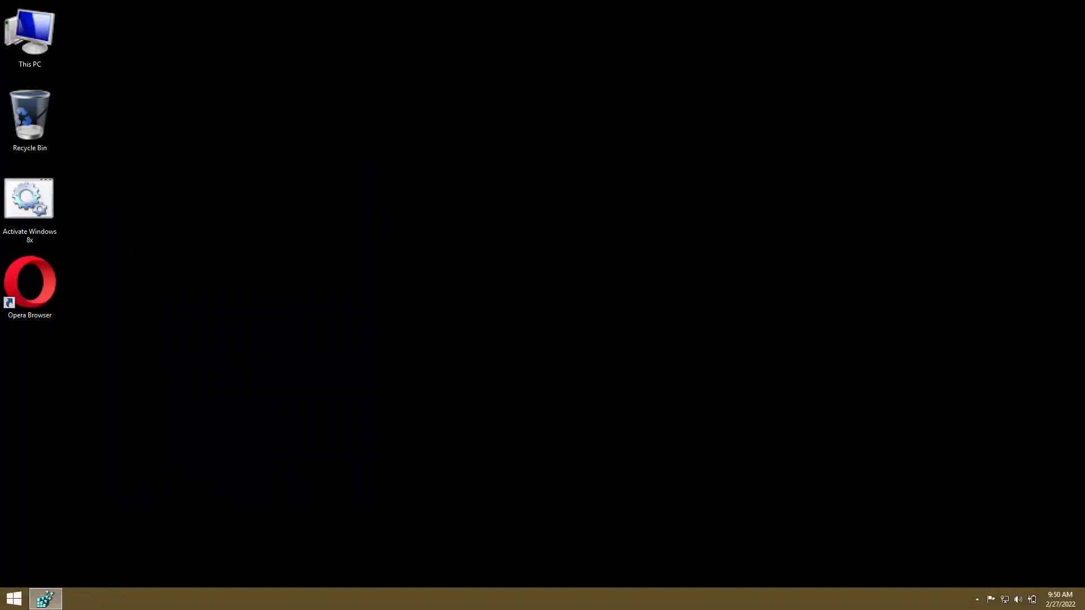
# - Show and leave the Start screen, restore the Registry Editor window, and check its File commands
pyautogui.click(14, 599)
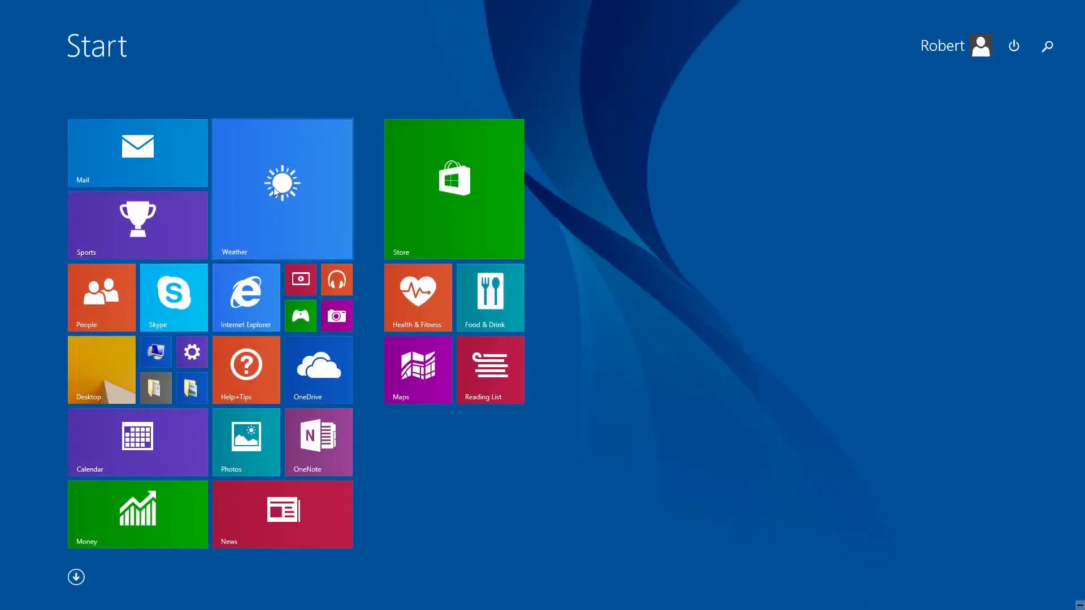
pyautogui.press('super')
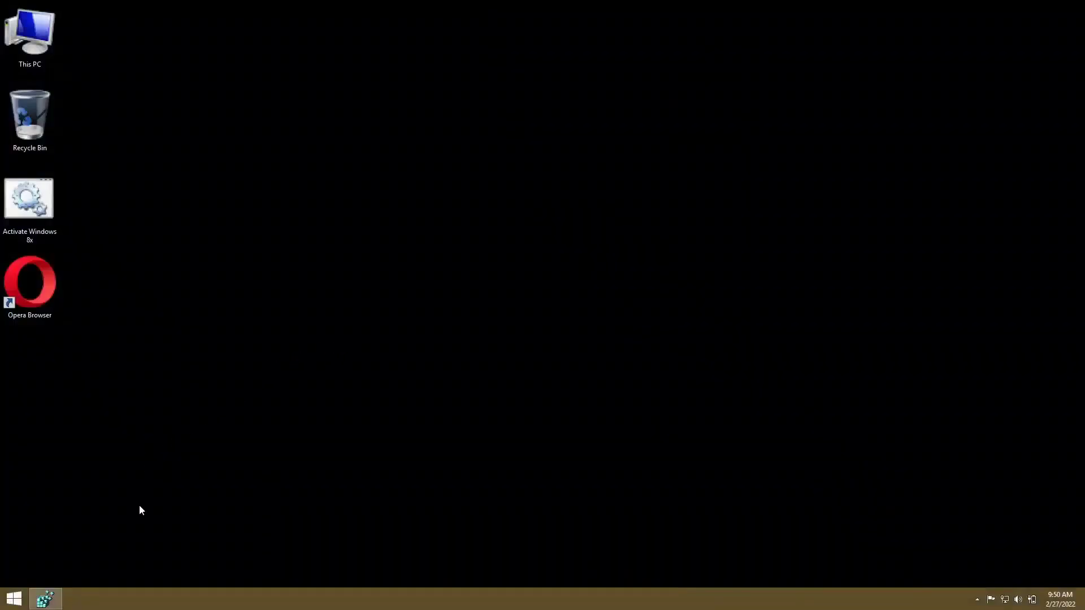
pyautogui.click(45, 599)
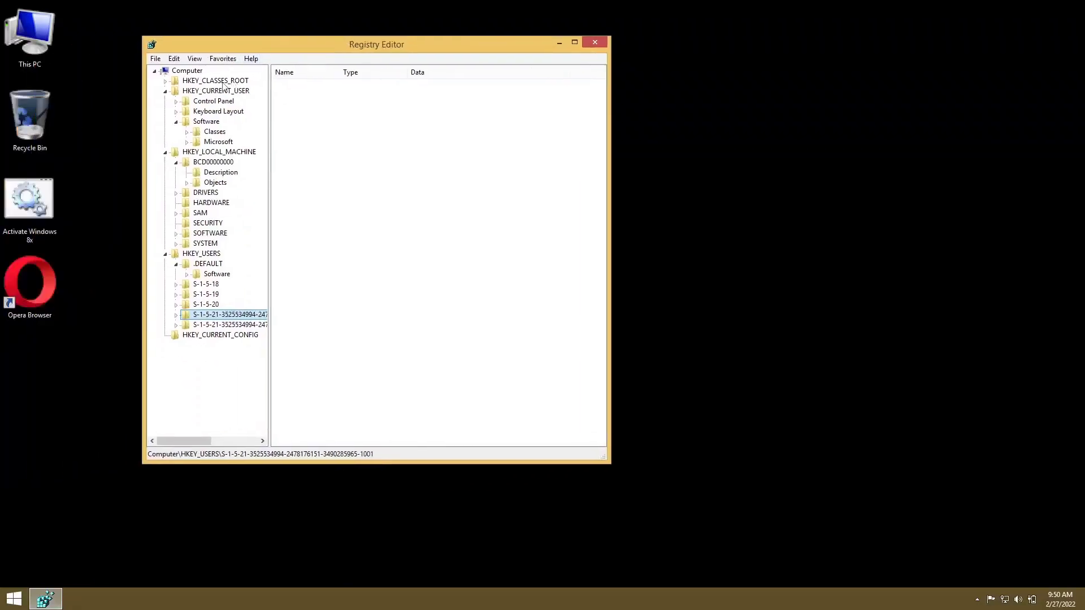
pyautogui.click(153, 59)
pyautogui.click(761, 177)
# - Try several options from the taskbar's context menu, dismissing the dialog in between
pyautogui.rightClick(635, 590)
pyautogui.click(687, 545)
pyautogui.rightClick(738, 599)
pyautogui.click(757, 558)
pyautogui.click(612, 308)
pyautogui.rightClick(801, 601)
pyautogui.click(812, 551)
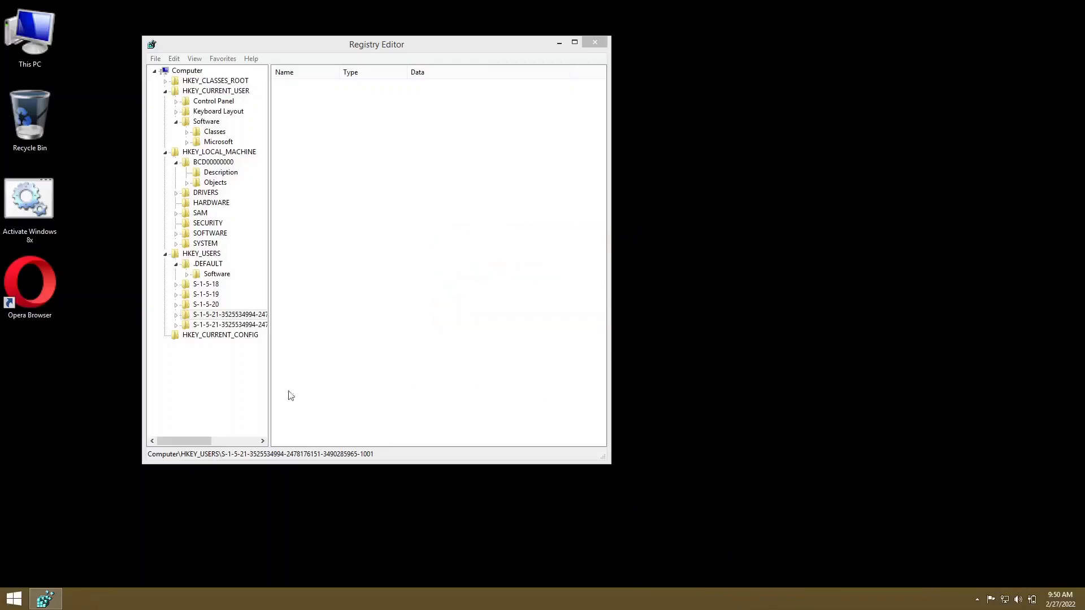
# - Lock the current account from the Start screen
pyautogui.click(14, 599)
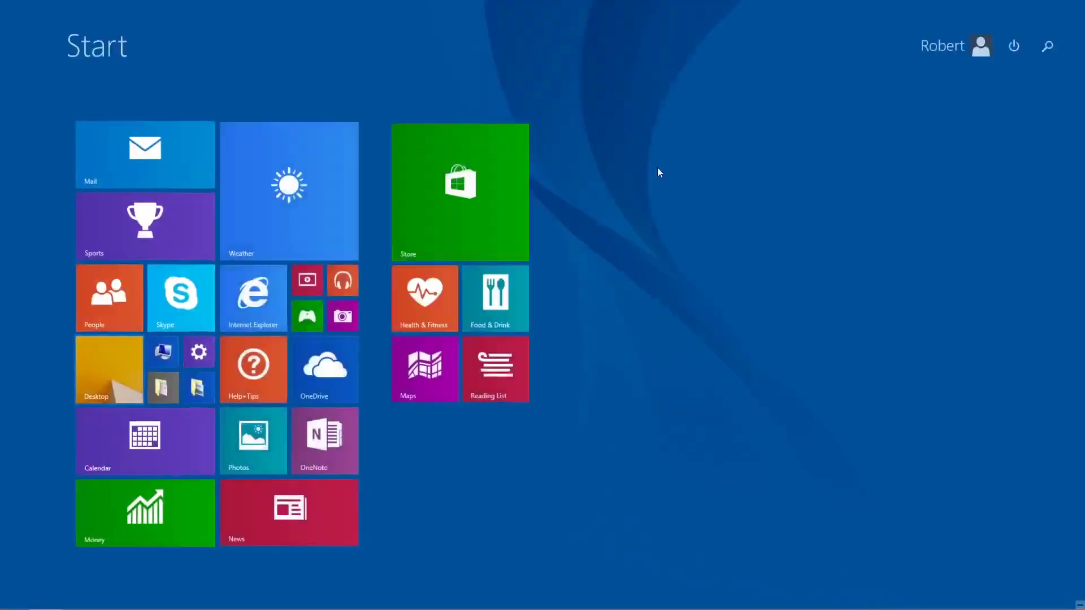
pyautogui.click(960, 46)
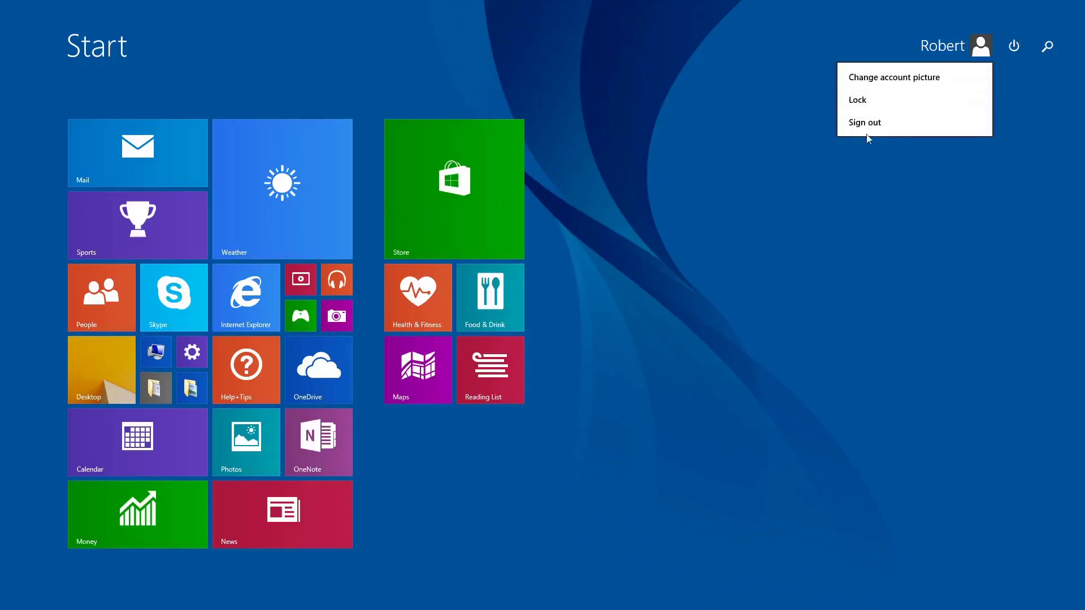
pyautogui.click(877, 103)
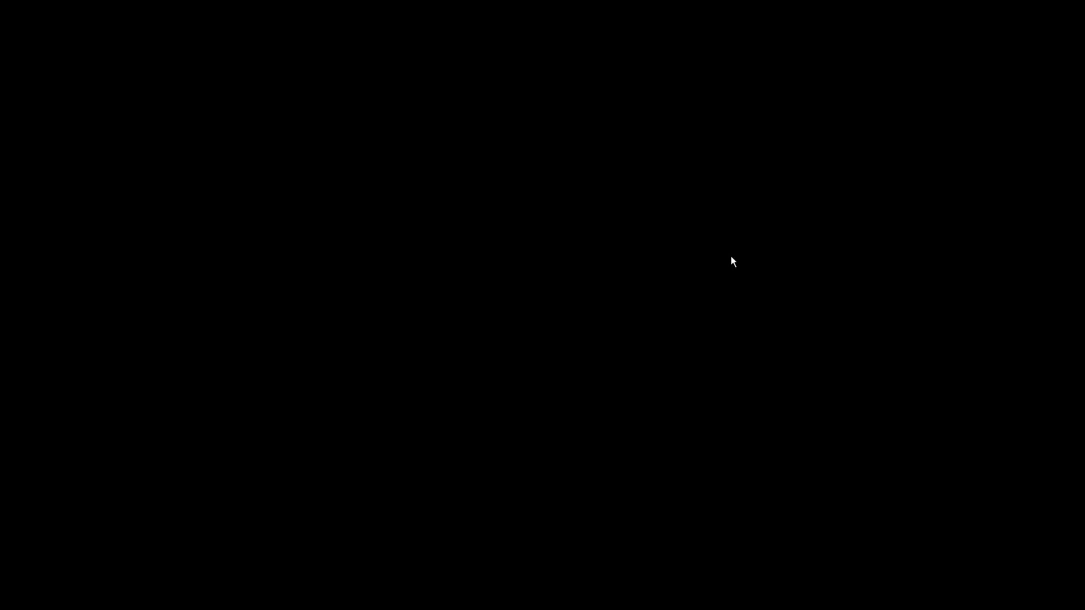